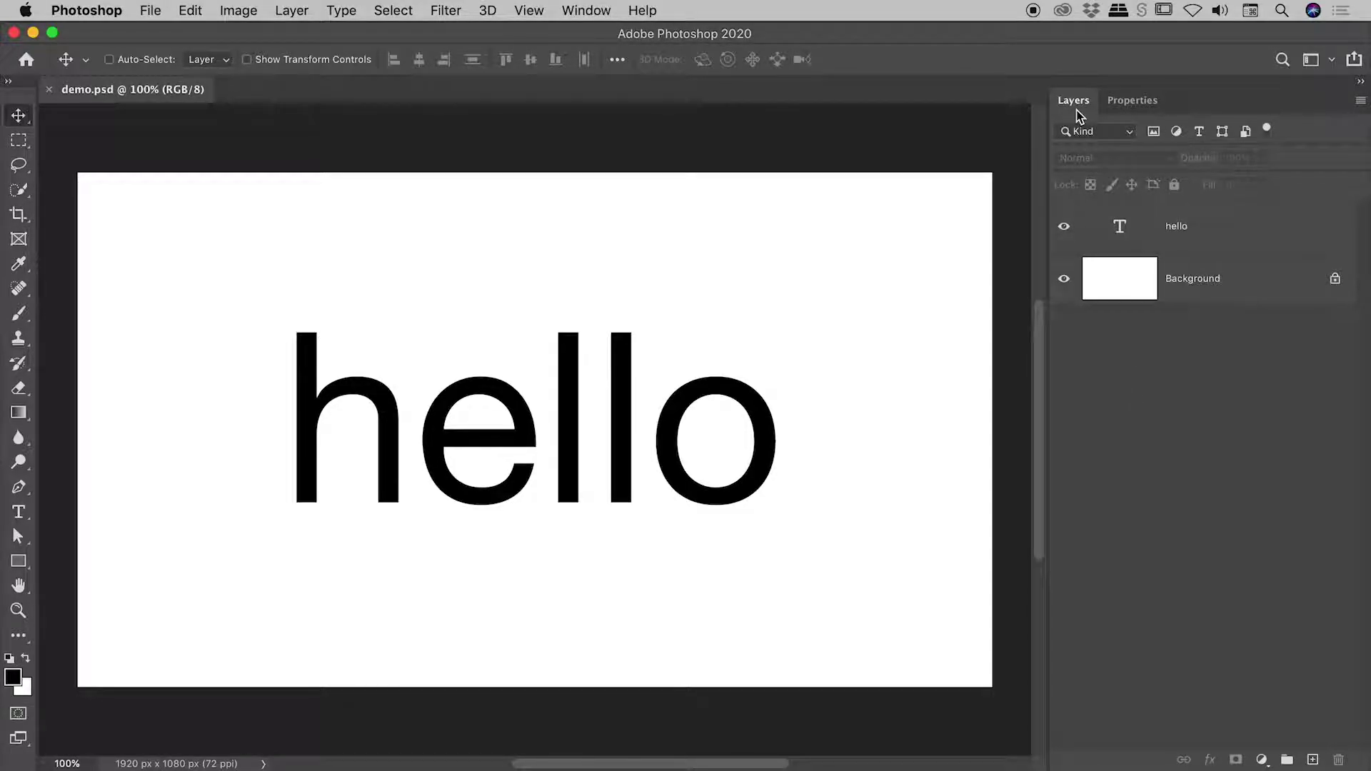
- Convert the 'hello' type layer into a vector shape layer using Convert to Shape
{"action": "left_click", "coordinate": [1064, 228]}
{"action": "left_click", "coordinate": [1064, 229]}
{"action": "left_click", "coordinate": [1118, 232]}
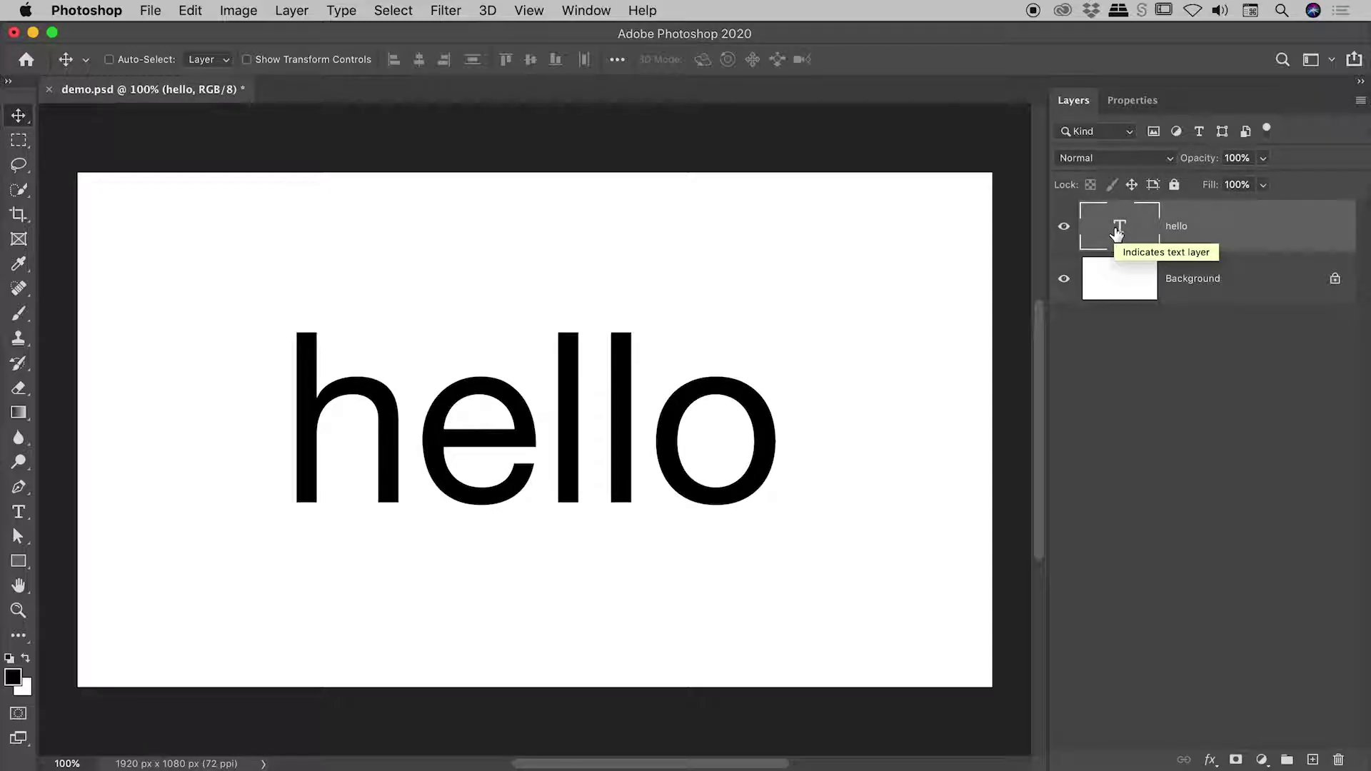
{"action": "right_click", "coordinate": [1116, 230]}
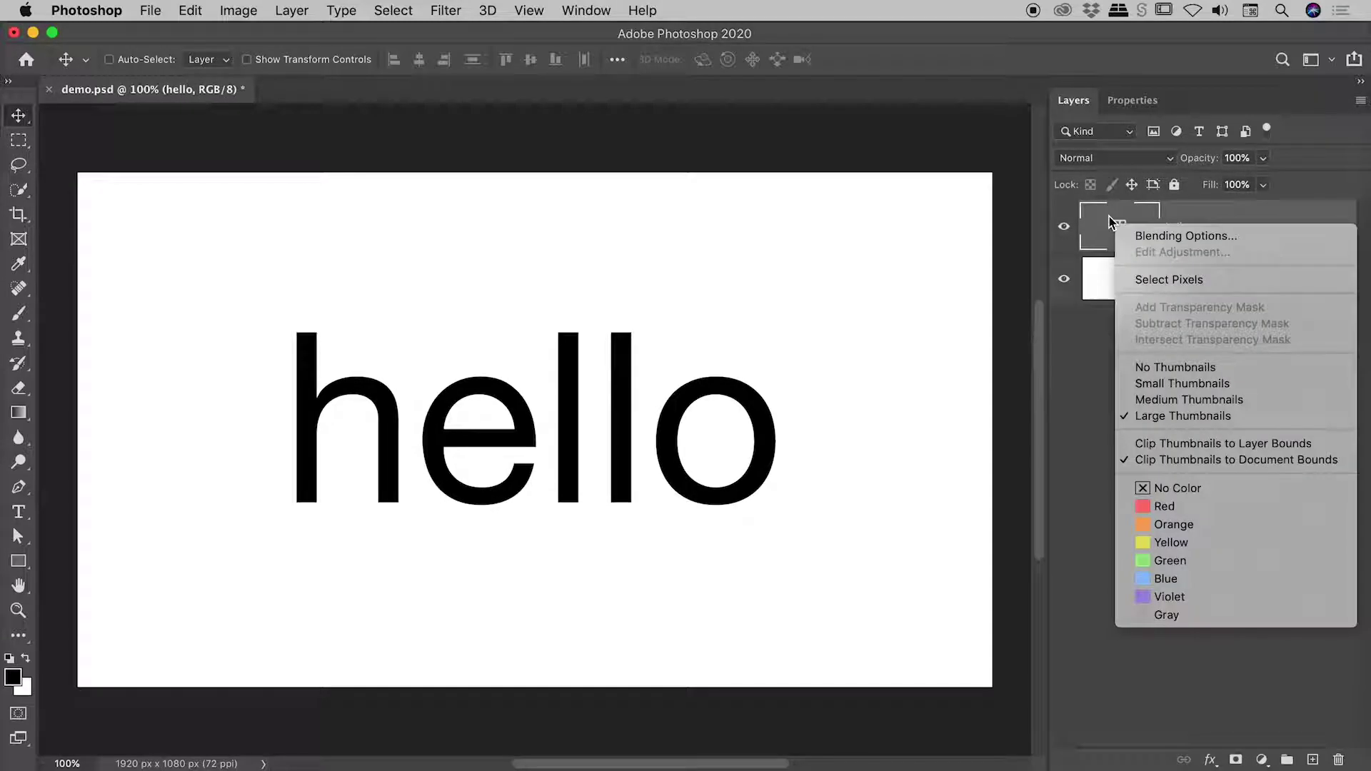
{"action": "left_click", "coordinate": [1090, 311]}
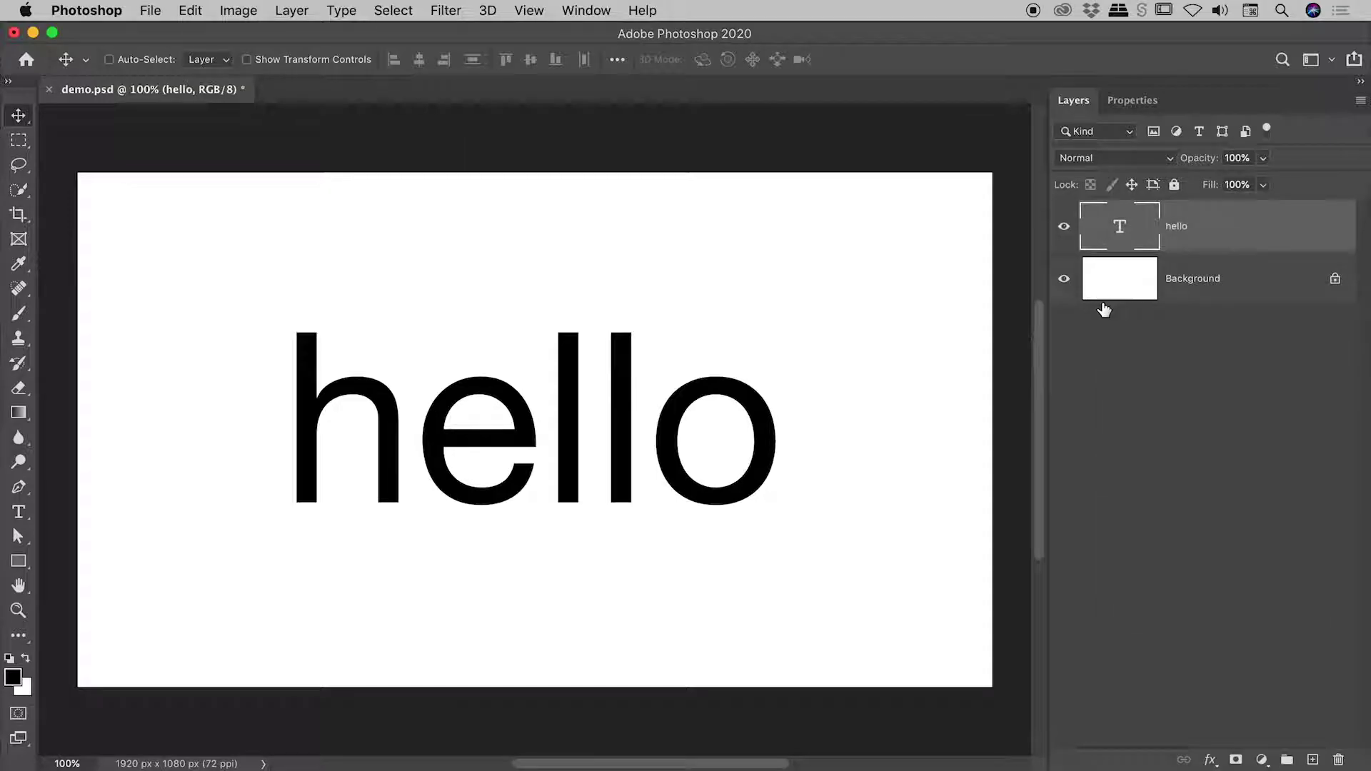
{"action": "right_click", "coordinate": [1214, 233]}
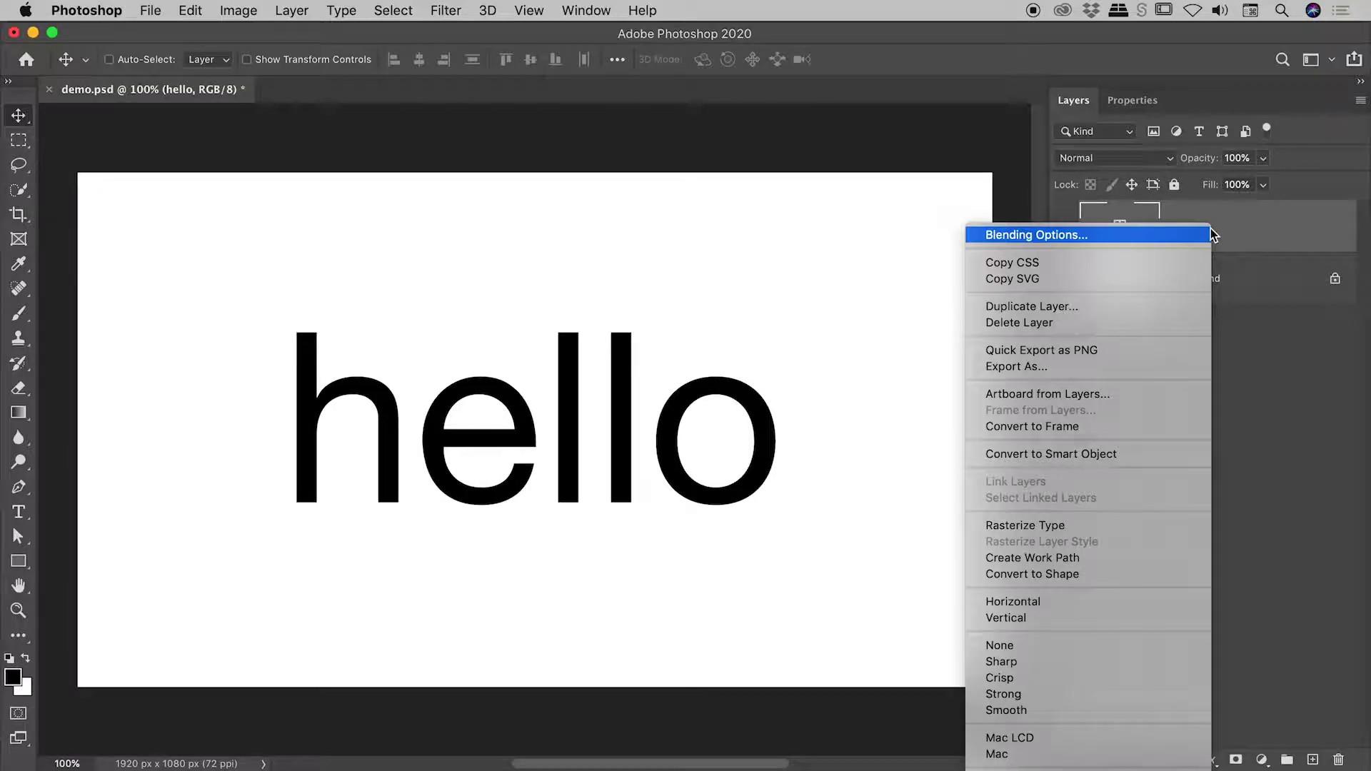
{"action": "left_click", "coordinate": [1118, 574]}
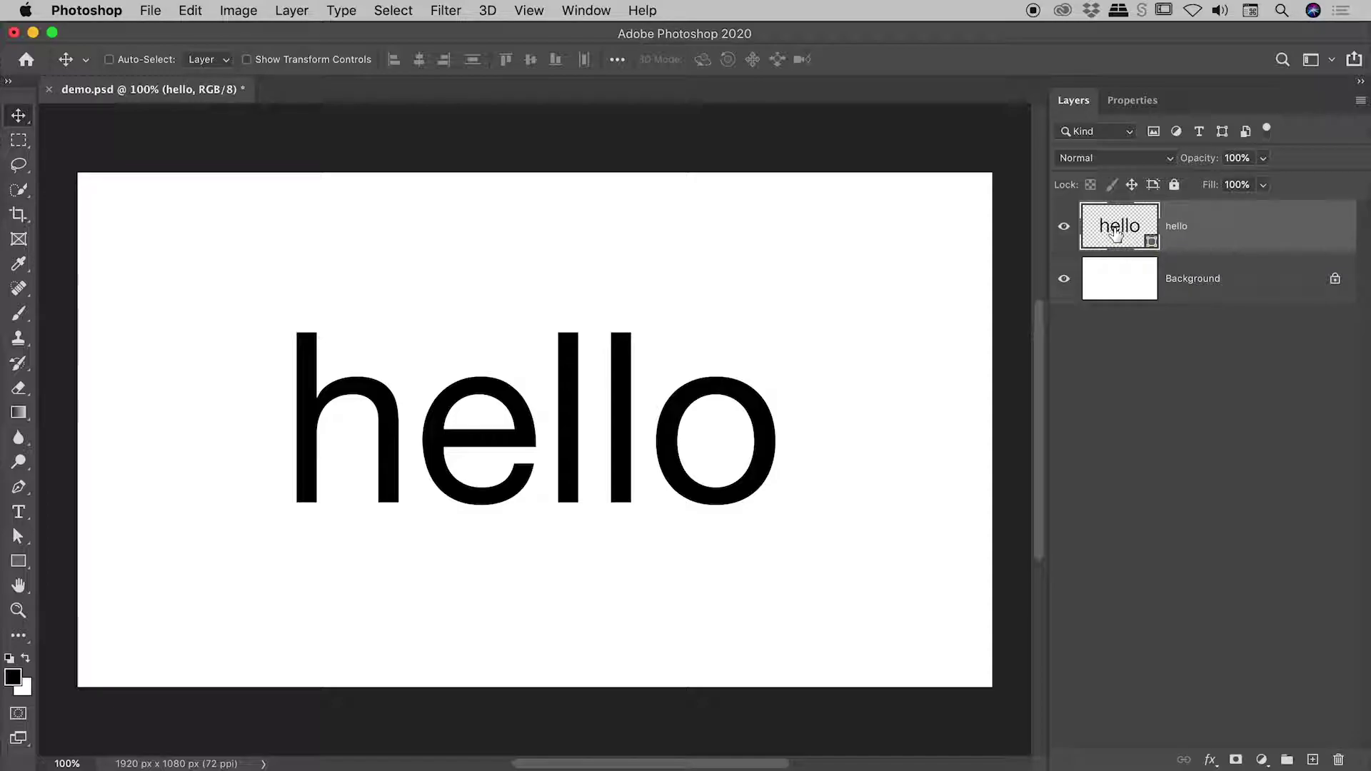
- With the Direct Selection Tool, raise the top anchors of both l letters straight up into points
{"action": "left_click", "coordinate": [17, 533]}
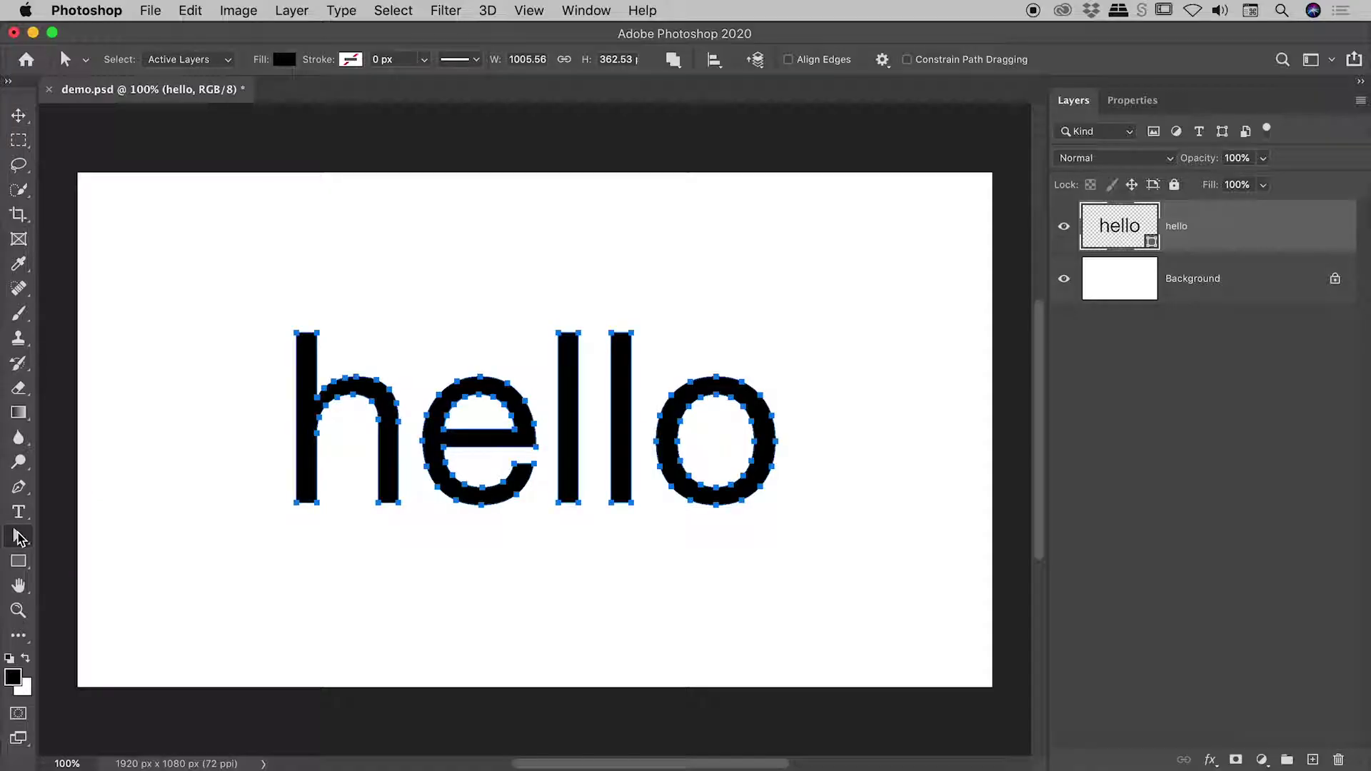
{"action": "right_click", "coordinate": [19, 538]}
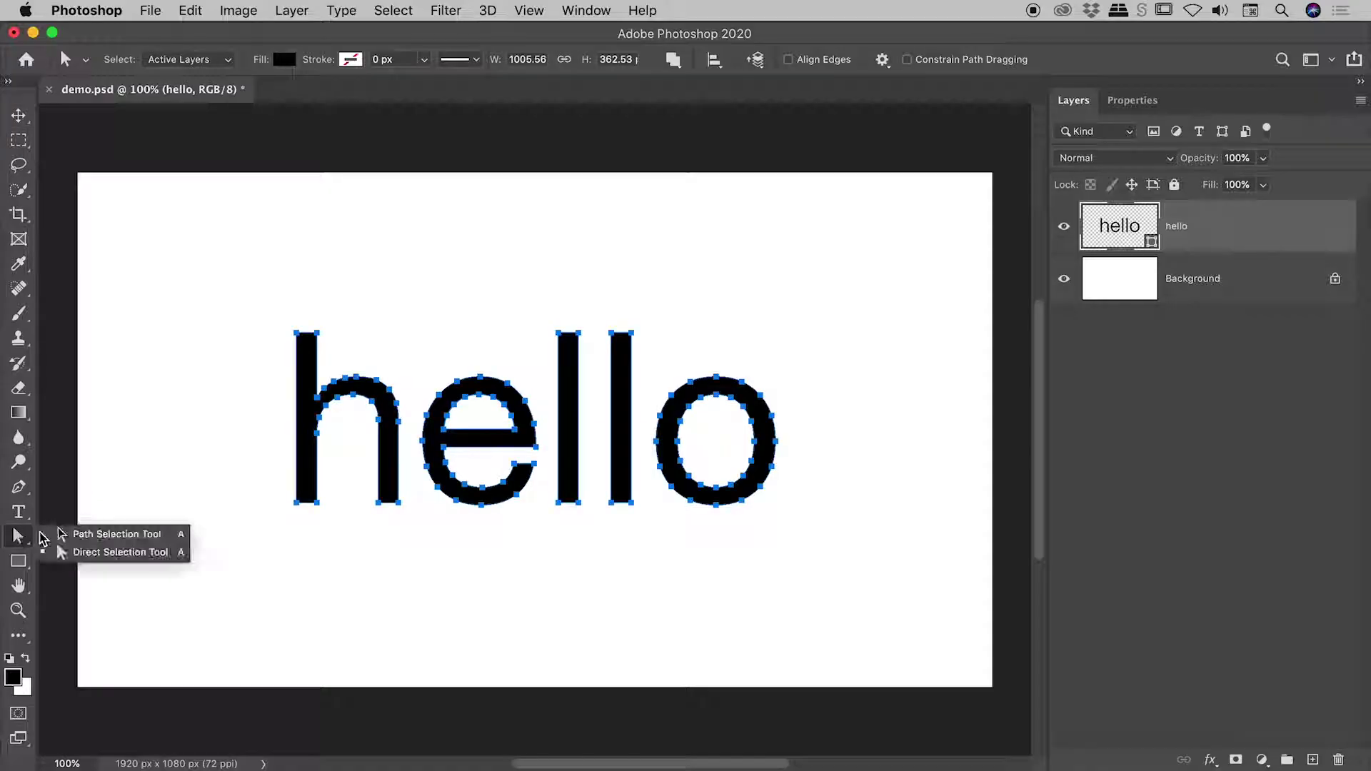
{"action": "left_click", "coordinate": [128, 559]}
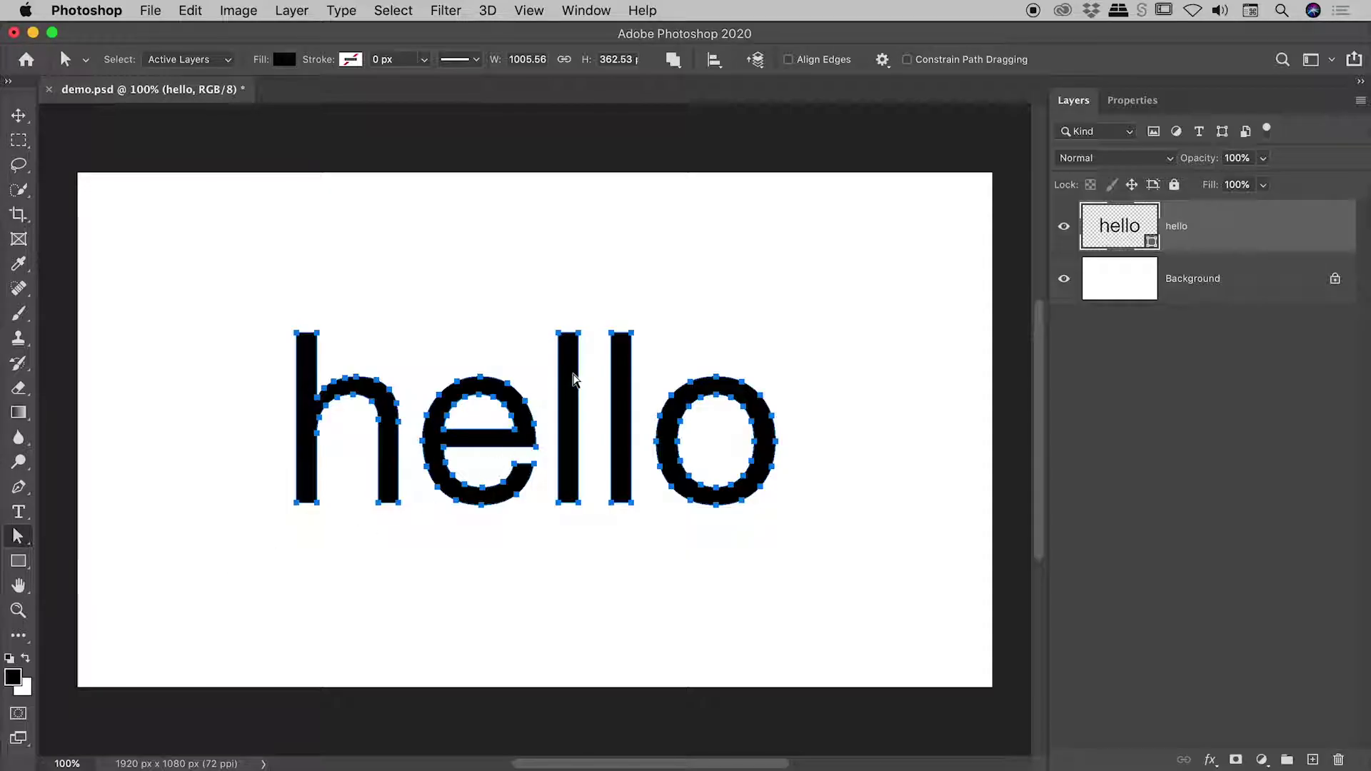
{"action": "left_click", "coordinate": [579, 333]}
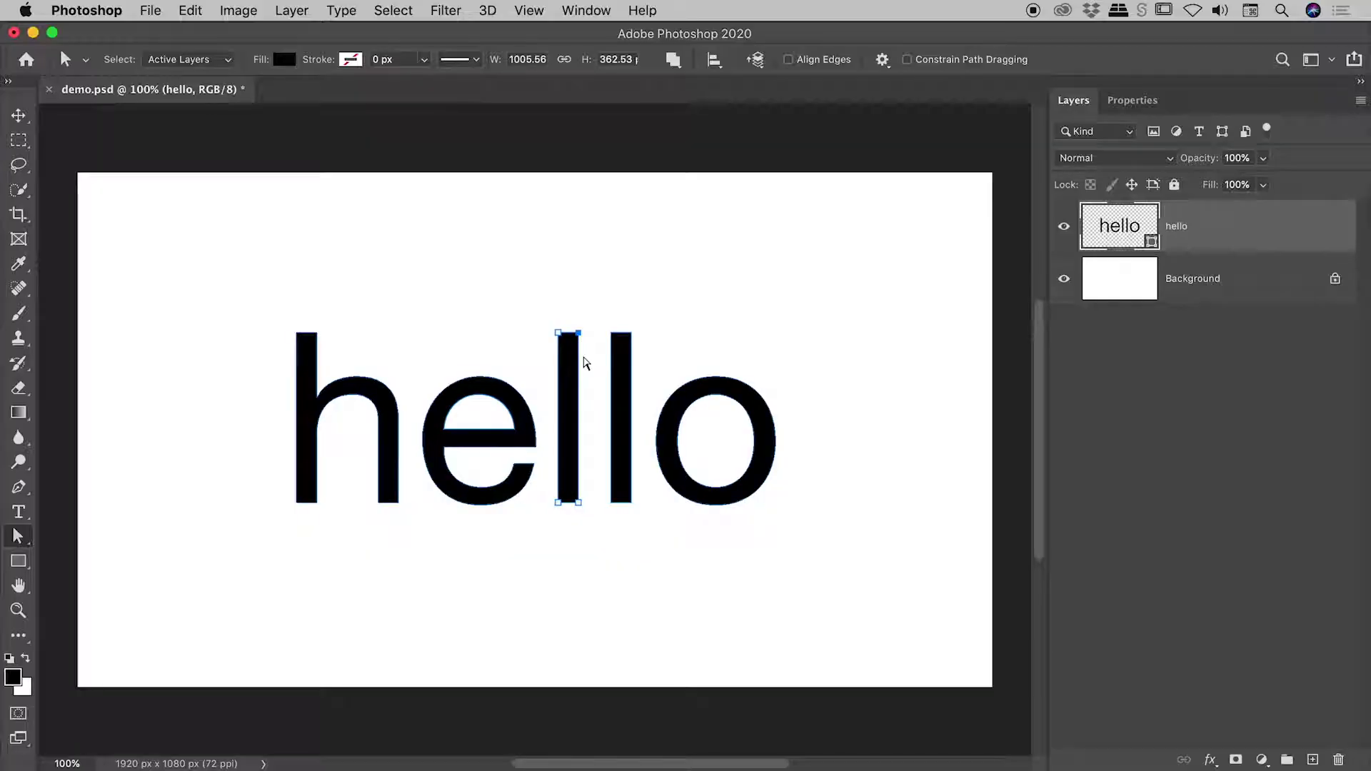
{"action": "left_click_drag", "start_coordinate": [578, 333], "coordinate": [602, 244]}
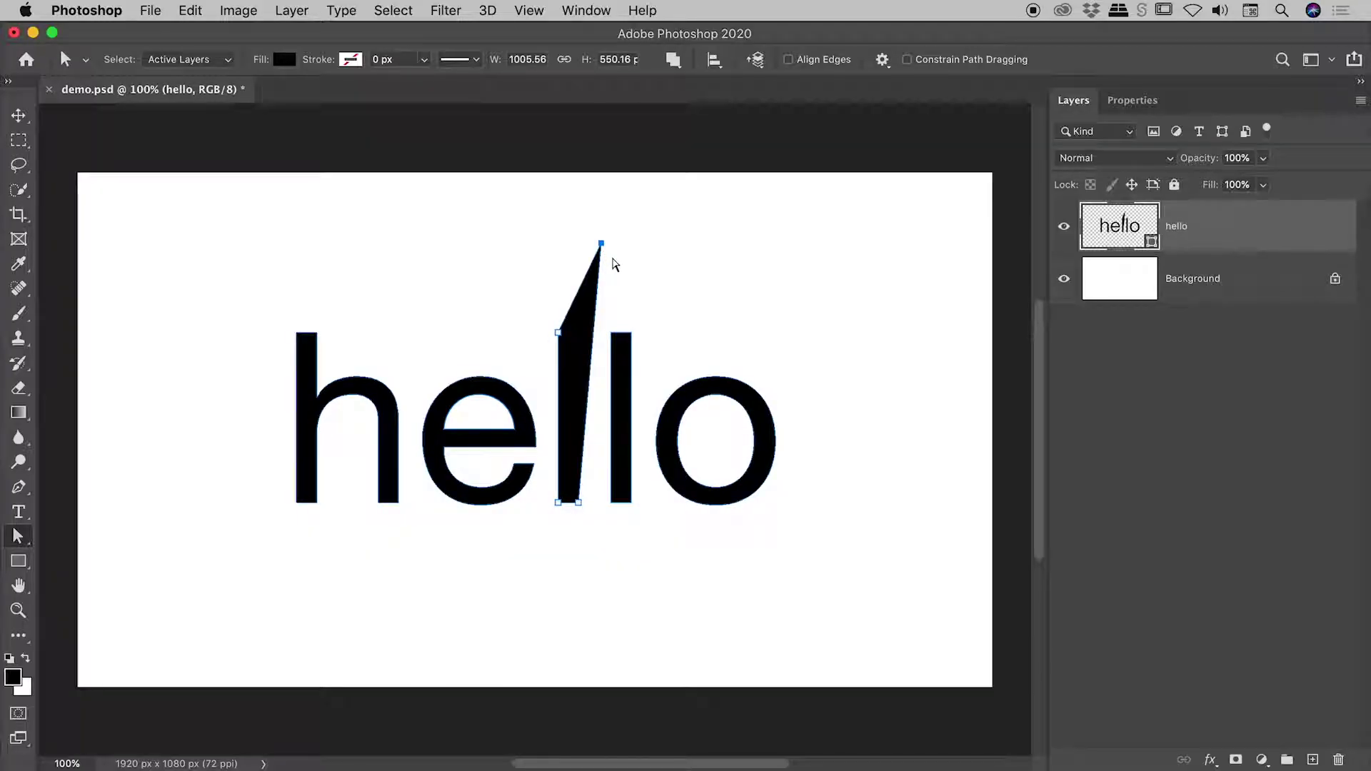
{"action": "key", "text": "super+z"}
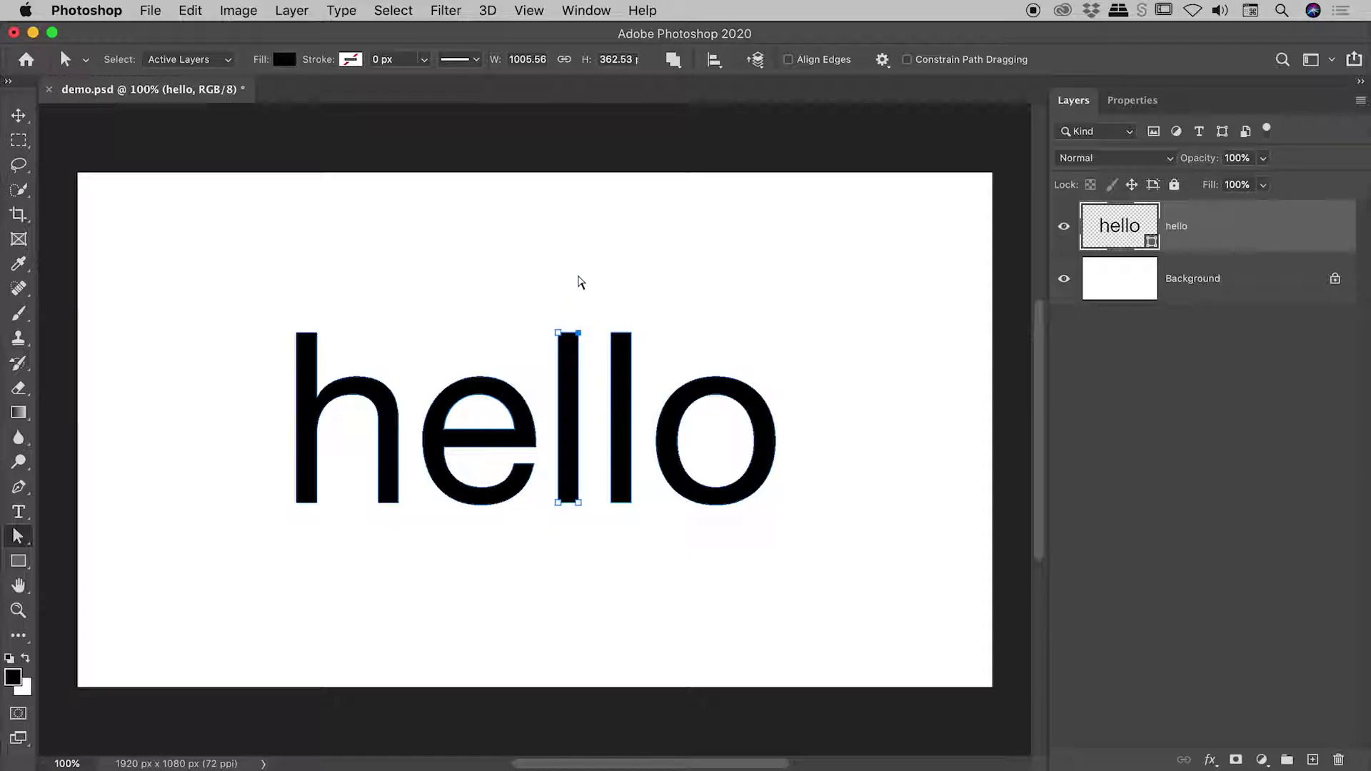
{"action": "left_click_drag", "start_coordinate": [568, 281], "coordinate": [619, 359]}
{"action": "left_click_drag", "start_coordinate": [611, 334], "coordinate": [587, 234]}
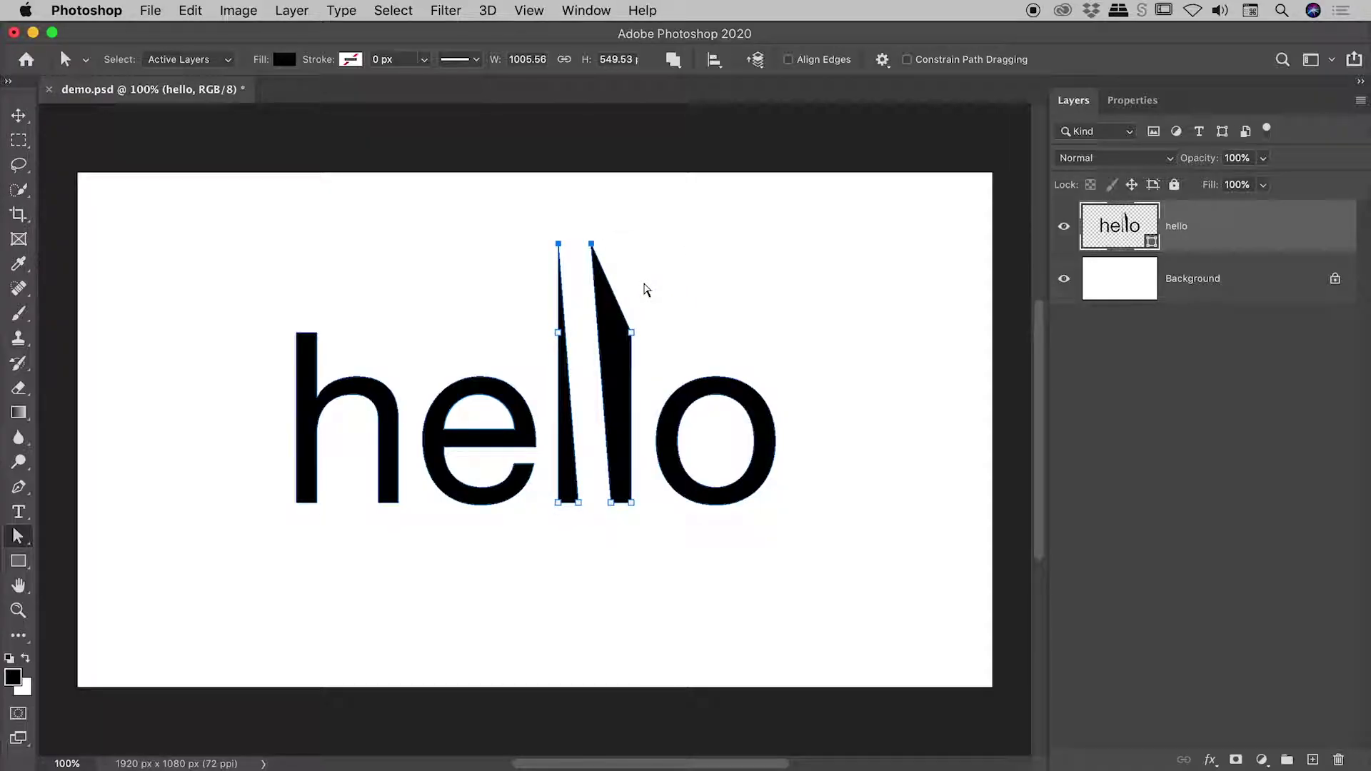
{"action": "key", "text": "super+z"}
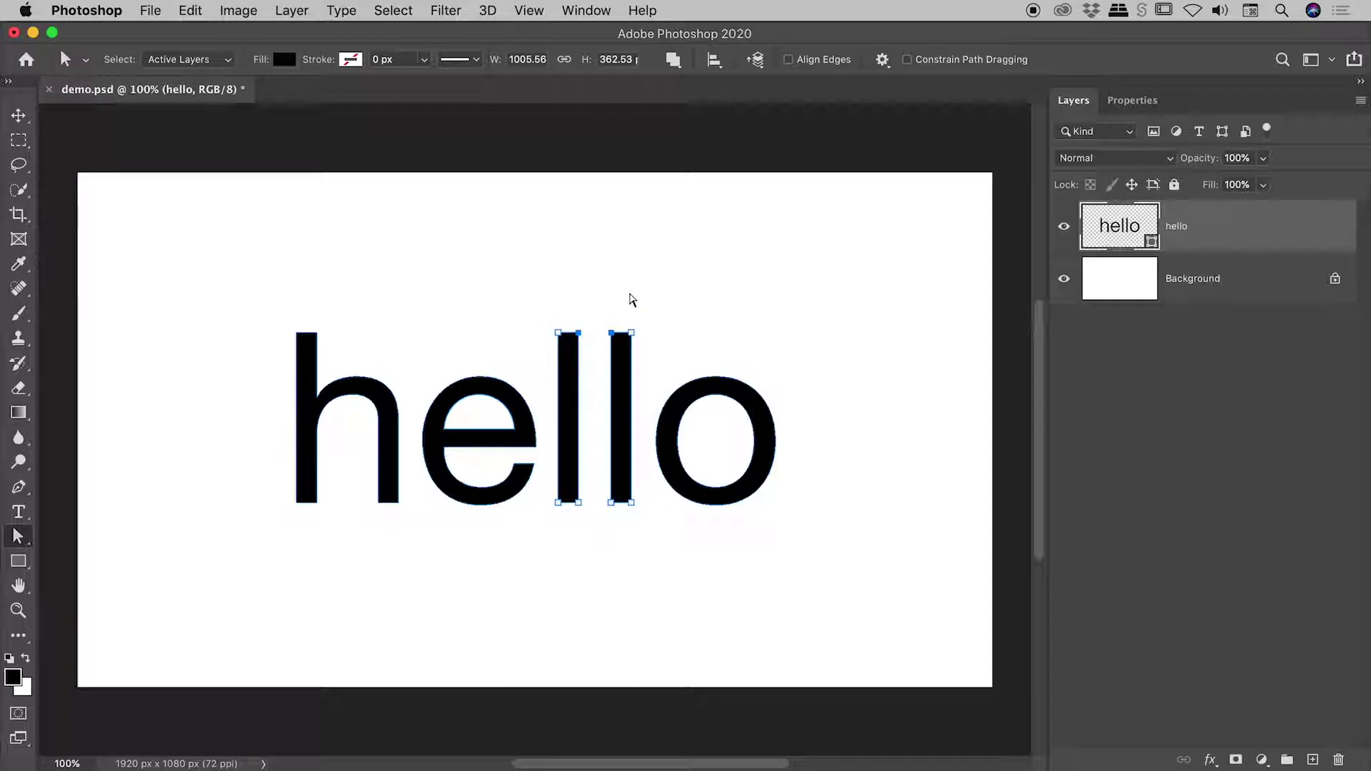
{"action": "left_click_drag", "start_coordinate": [611, 333], "coordinate": [612, 259]}
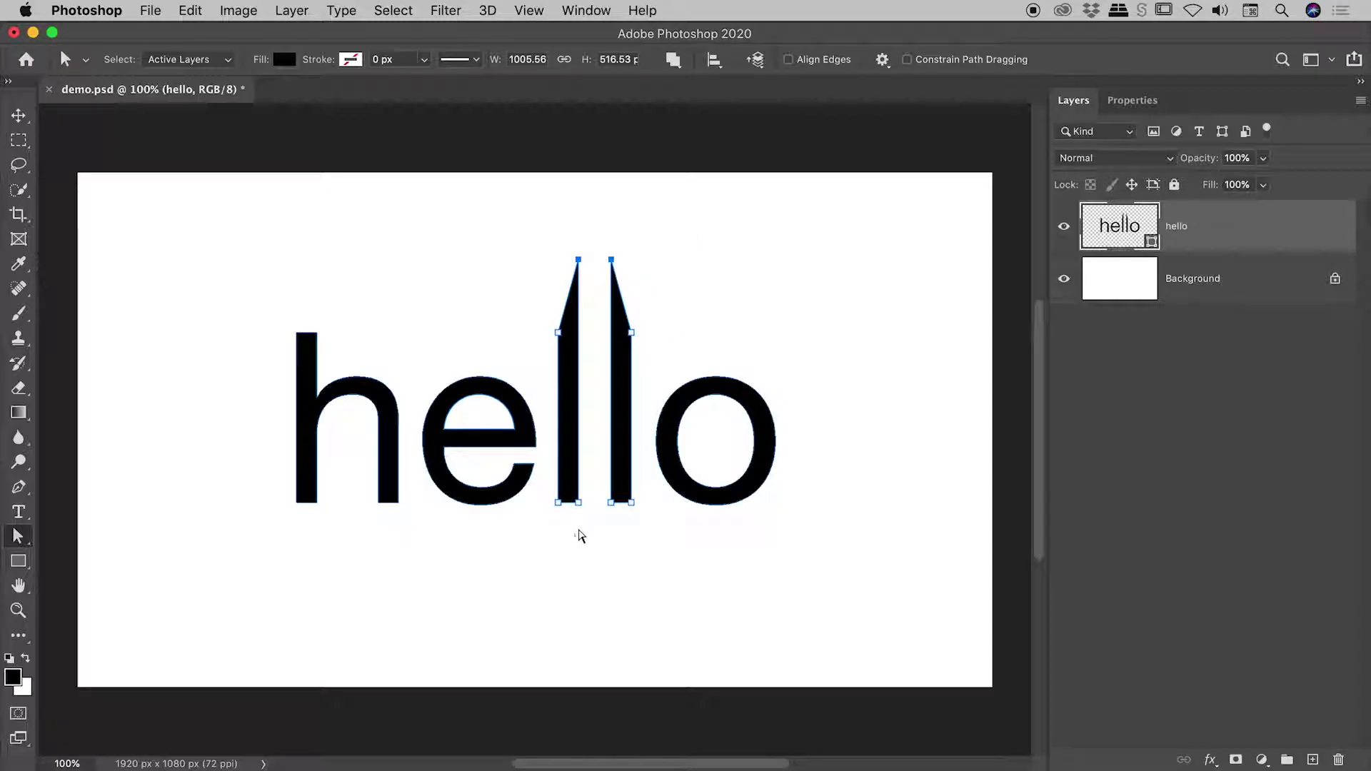
- Nudge both l stems' bottom anchors below the baseline and drag the h stem's top anchors higher
{"action": "left_click_drag", "start_coordinate": [574, 537], "coordinate": [616, 503]}
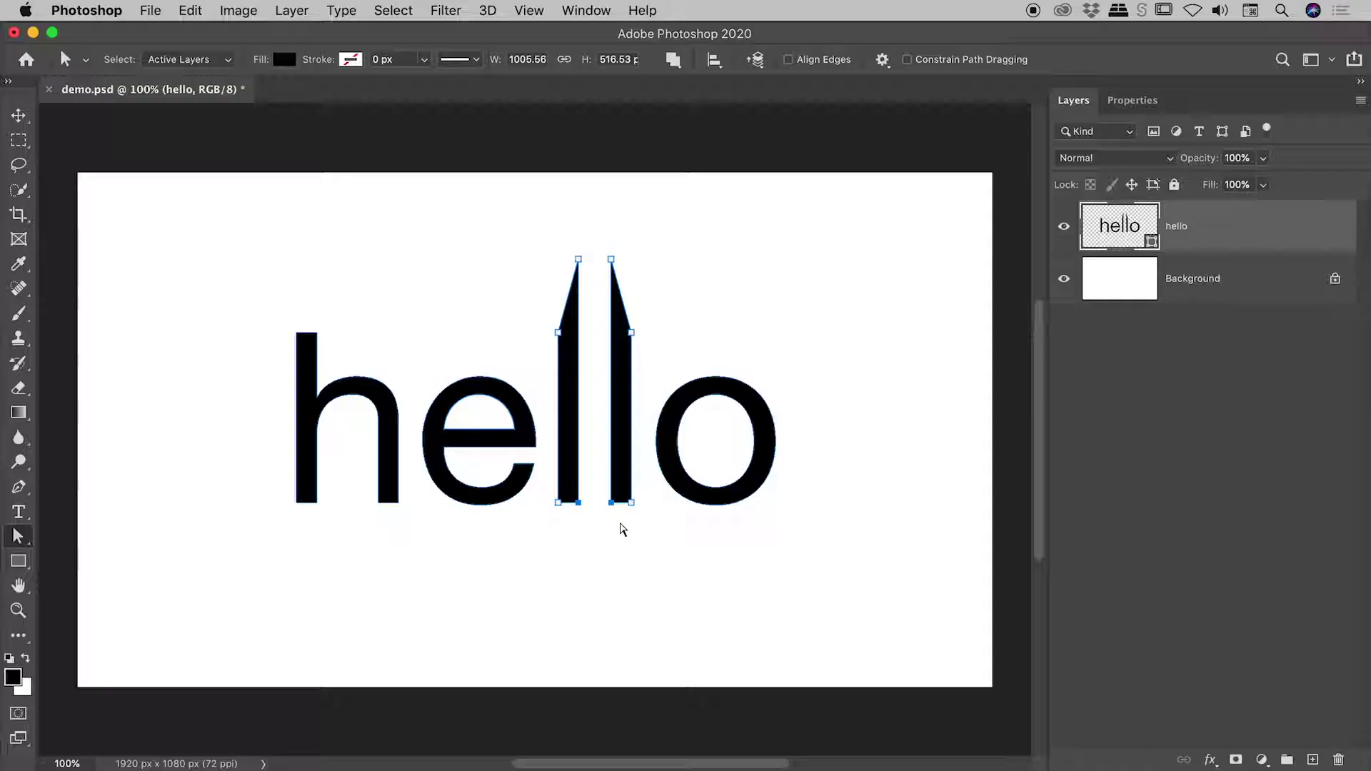
{"action": "key", "text": "Down"}
{"action": "key", "text": "Down"}
{"action": "key", "text": "Down"}
{"action": "key", "text": "Down"}
{"action": "key", "text": "Down"}
{"action": "key", "text": "Down"}
{"action": "key", "text": "Down"}
{"action": "key", "text": "Down"}
{"action": "key", "text": "Down"}
{"action": "key", "text": "Down"}
{"action": "key", "text": "Down"}
{"action": "key", "text": "Down"}
{"action": "key", "text": "Down"}
{"action": "key", "text": "Down"}
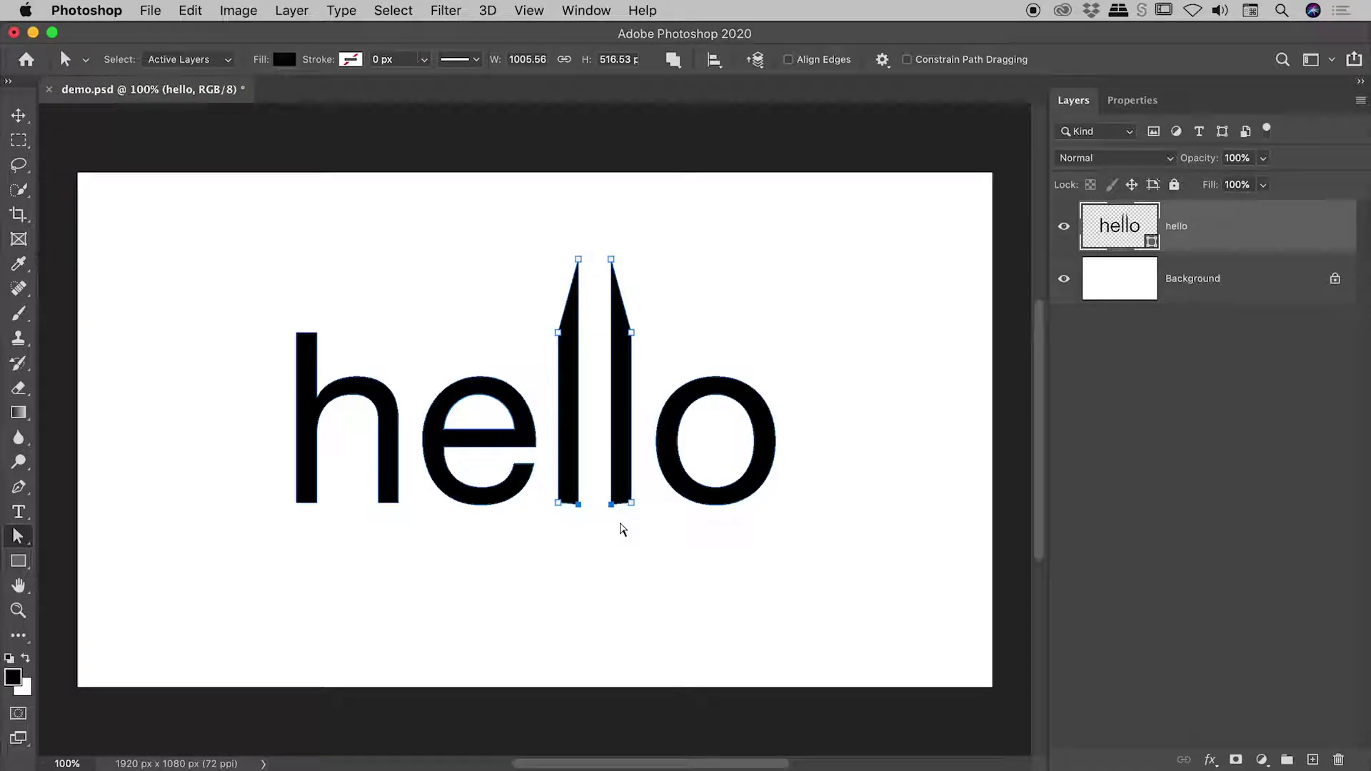
{"action": "key", "text": "Down"}
{"action": "key", "text": "Down"}
{"action": "key", "text": "Down"}
{"action": "key", "text": "Down"}
{"action": "key", "text": "Down"}
{"action": "key", "text": "Down"}
{"action": "key", "text": "Down"}
{"action": "key", "text": "Down"}
{"action": "key", "text": "Down"}
{"action": "key", "text": "Down"}
{"action": "key", "text": "Down"}
{"action": "key", "text": "Down"}
{"action": "key", "text": "Down"}
{"action": "key", "text": "Down"}
{"action": "key", "text": "Down"}
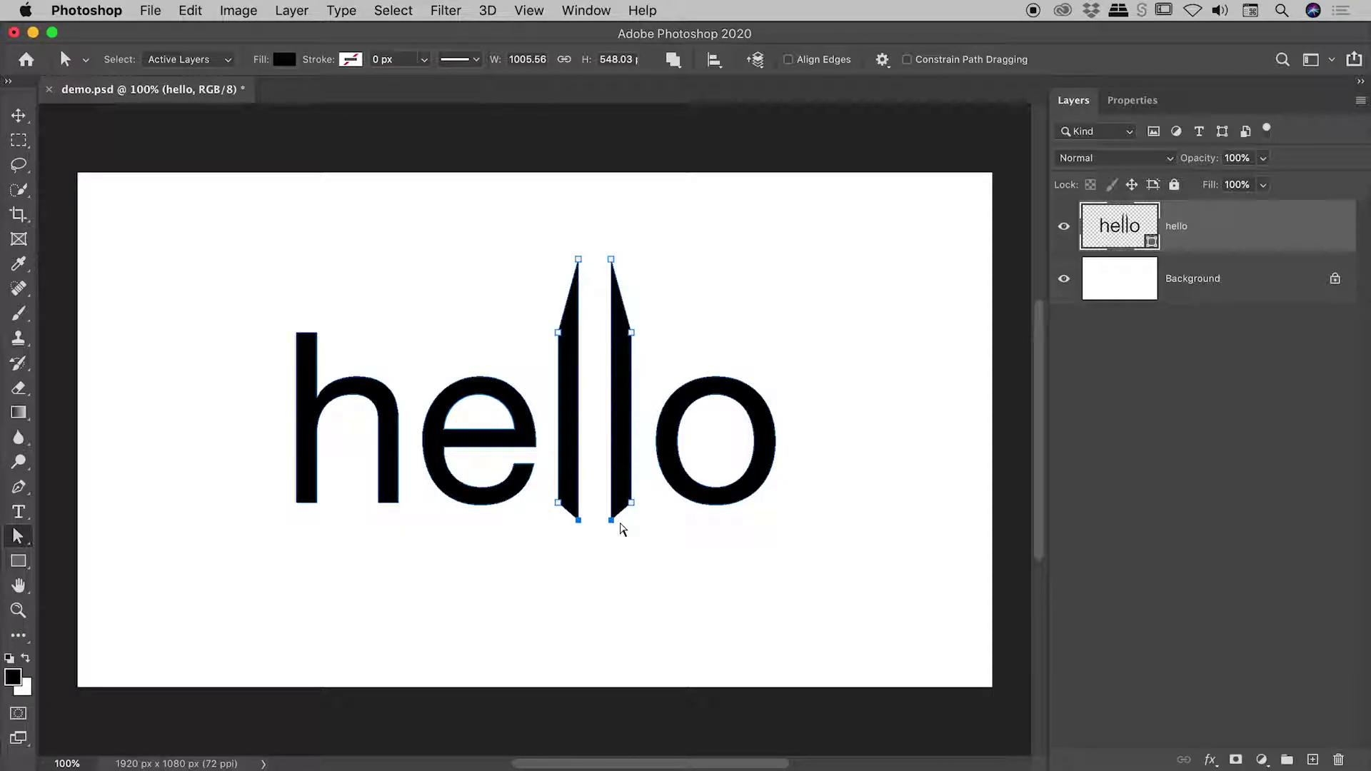
{"action": "key", "text": "shift+Down"}
{"action": "key", "text": "shift+Down"}
{"action": "key", "text": "shift+Down"}
{"action": "key", "text": "shift+Down"}
{"action": "key", "text": "shift+Up"}
{"action": "key", "text": "shift+Up"}
{"action": "key", "text": "shift+Up"}
{"action": "key", "text": "shift+Down"}
{"action": "key", "text": "shift+Down"}
{"action": "key", "text": "shift+Down"}
{"action": "key", "text": "shift+Down"}
{"action": "key", "text": "shift+Down"}
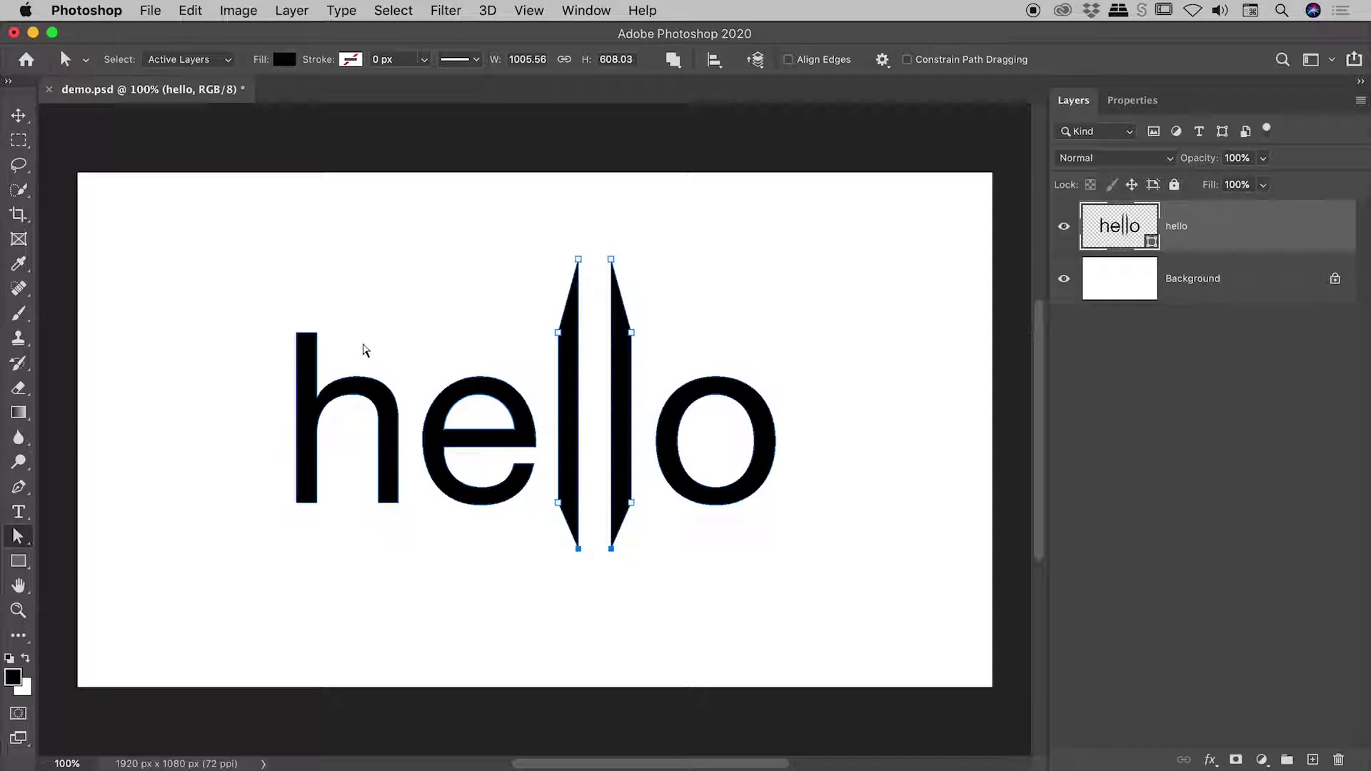
{"action": "left_click_drag", "start_coordinate": [281, 306], "coordinate": [320, 195]}
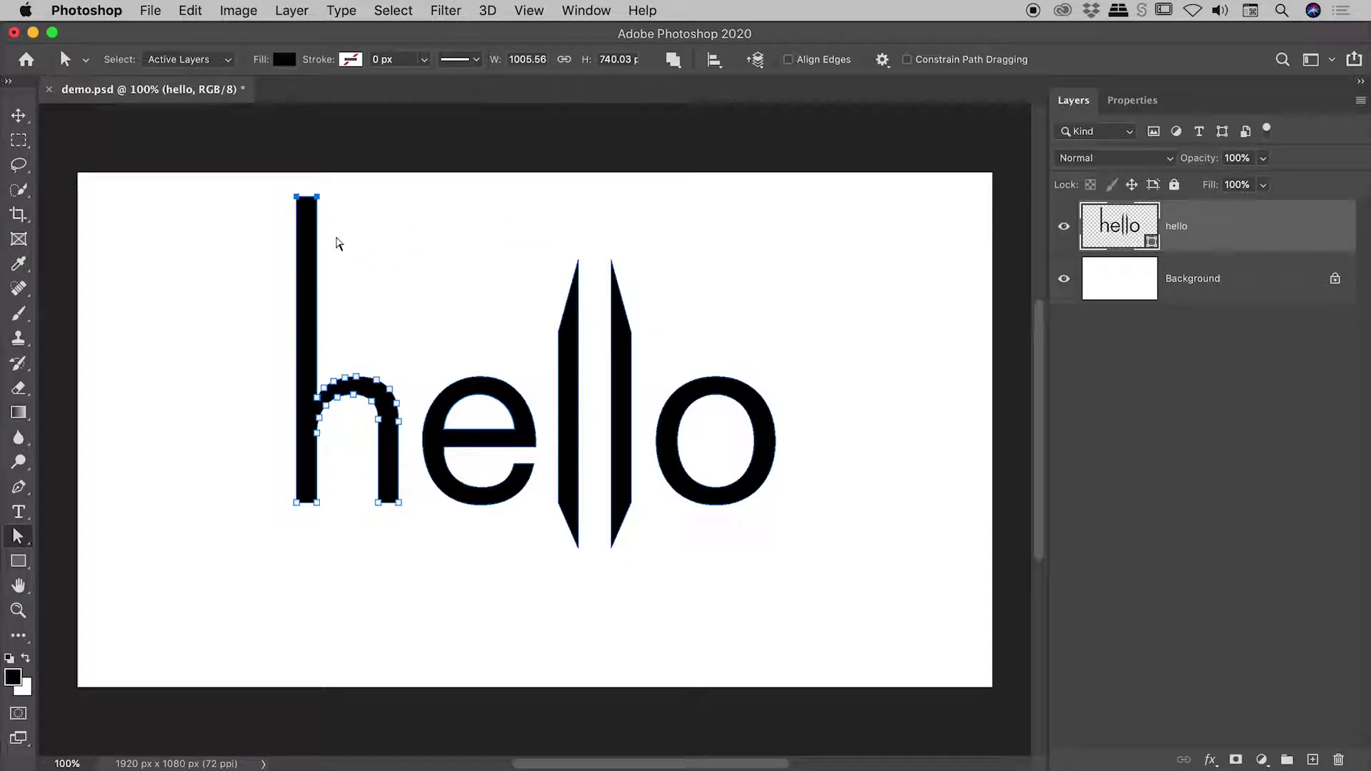
{"action": "left_click_drag", "start_coordinate": [385, 568], "coordinate": [400, 609]}
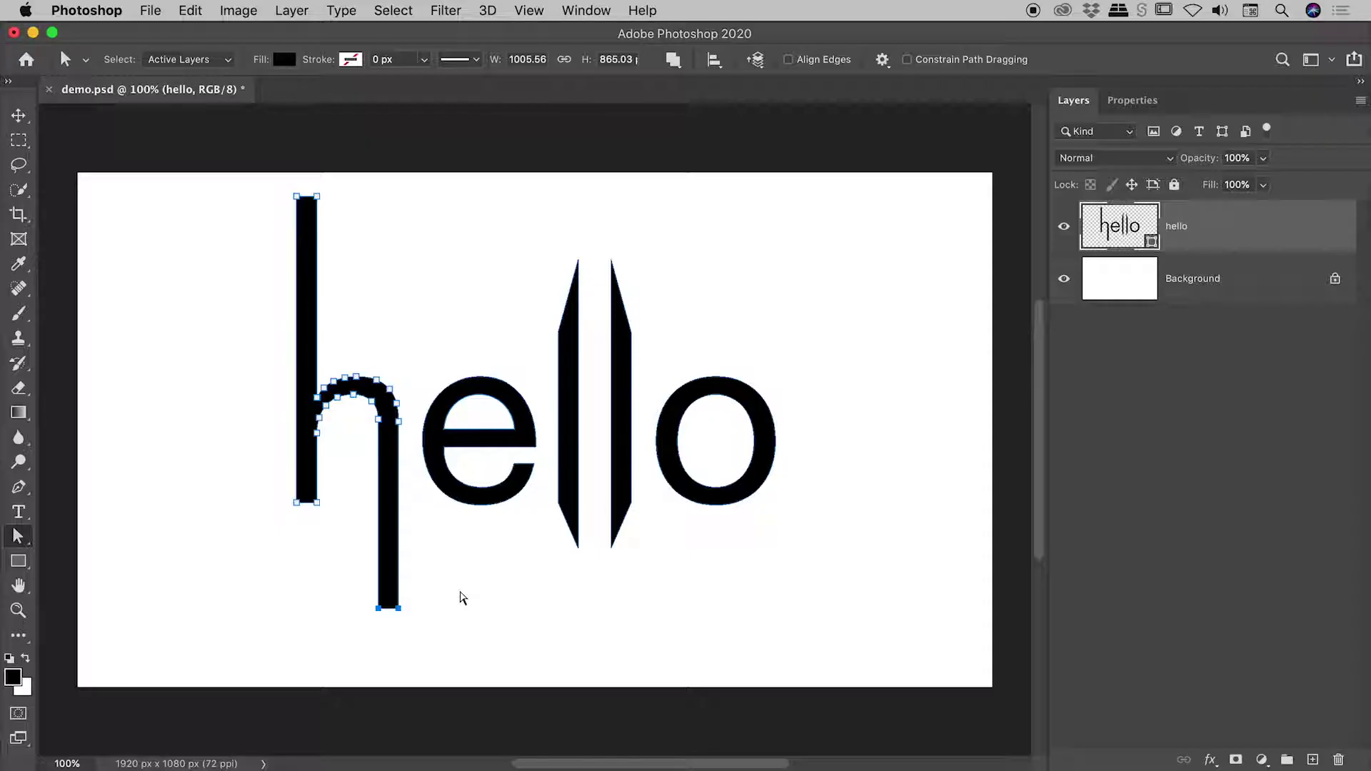
- Change the hello shape's fill colour to pure red (ff0000) in the Color Picker
{"action": "left_click", "coordinate": [460, 597]}
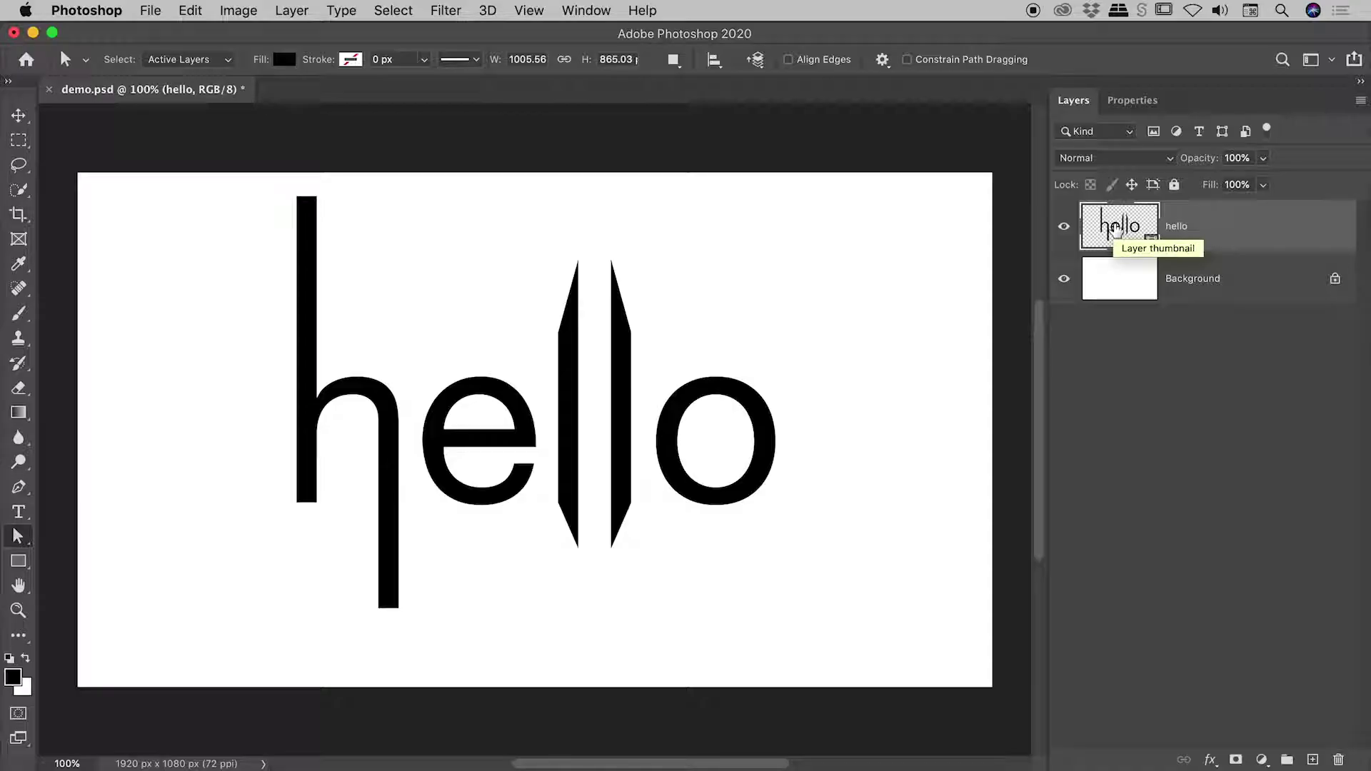
{"action": "double_click", "coordinate": [1116, 228]}
{"action": "left_click_drag", "start_coordinate": [1094, 242], "coordinate": [920, 209]}
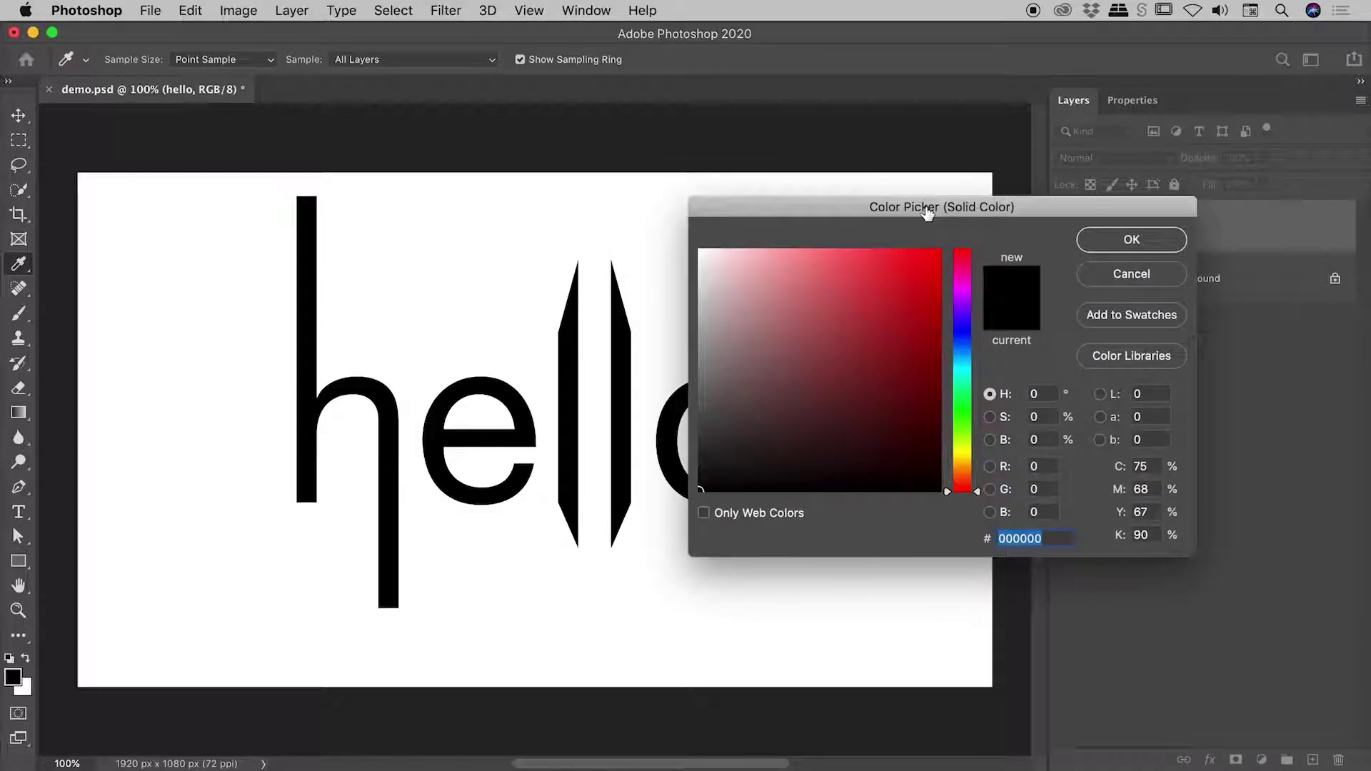
{"action": "left_click_drag", "start_coordinate": [890, 346], "coordinate": [951, 236]}
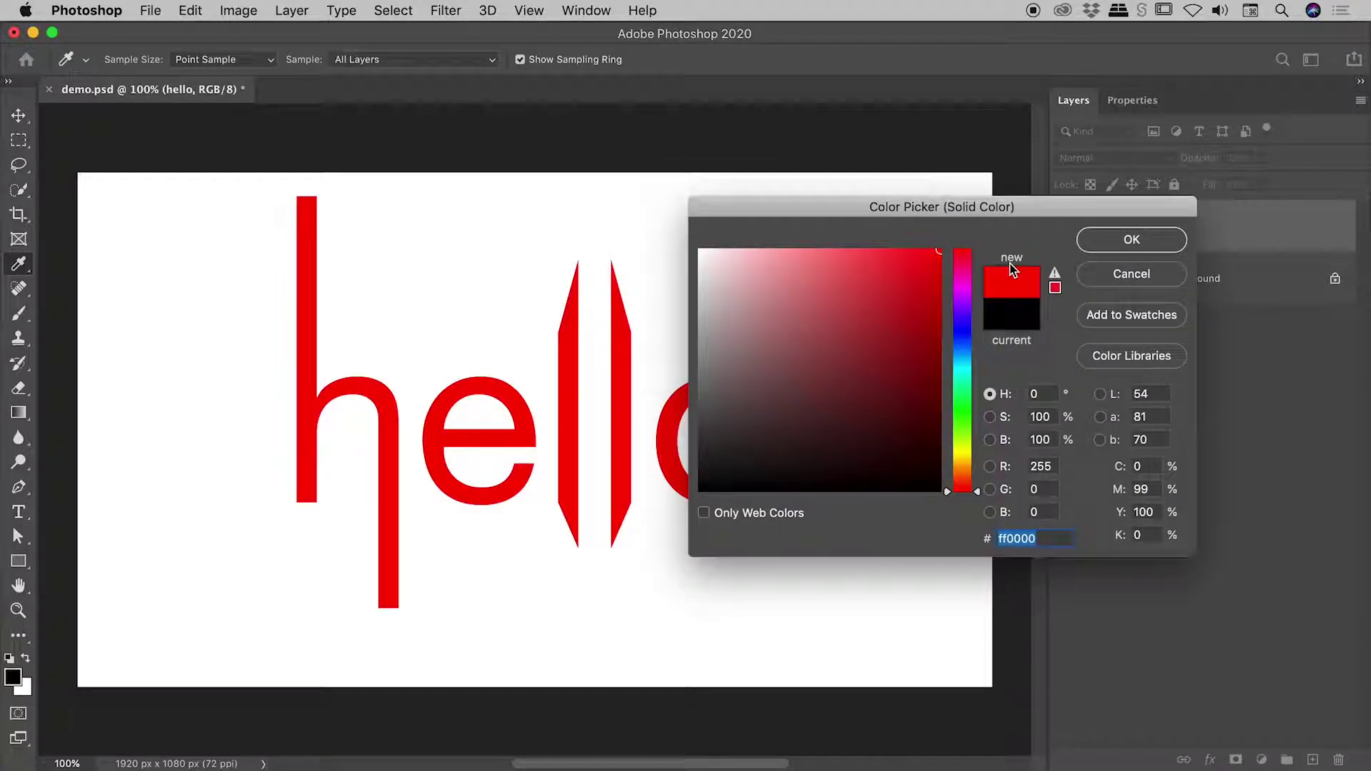
{"action": "left_click", "coordinate": [1119, 246]}
{"action": "left_click", "coordinate": [1165, 377]}
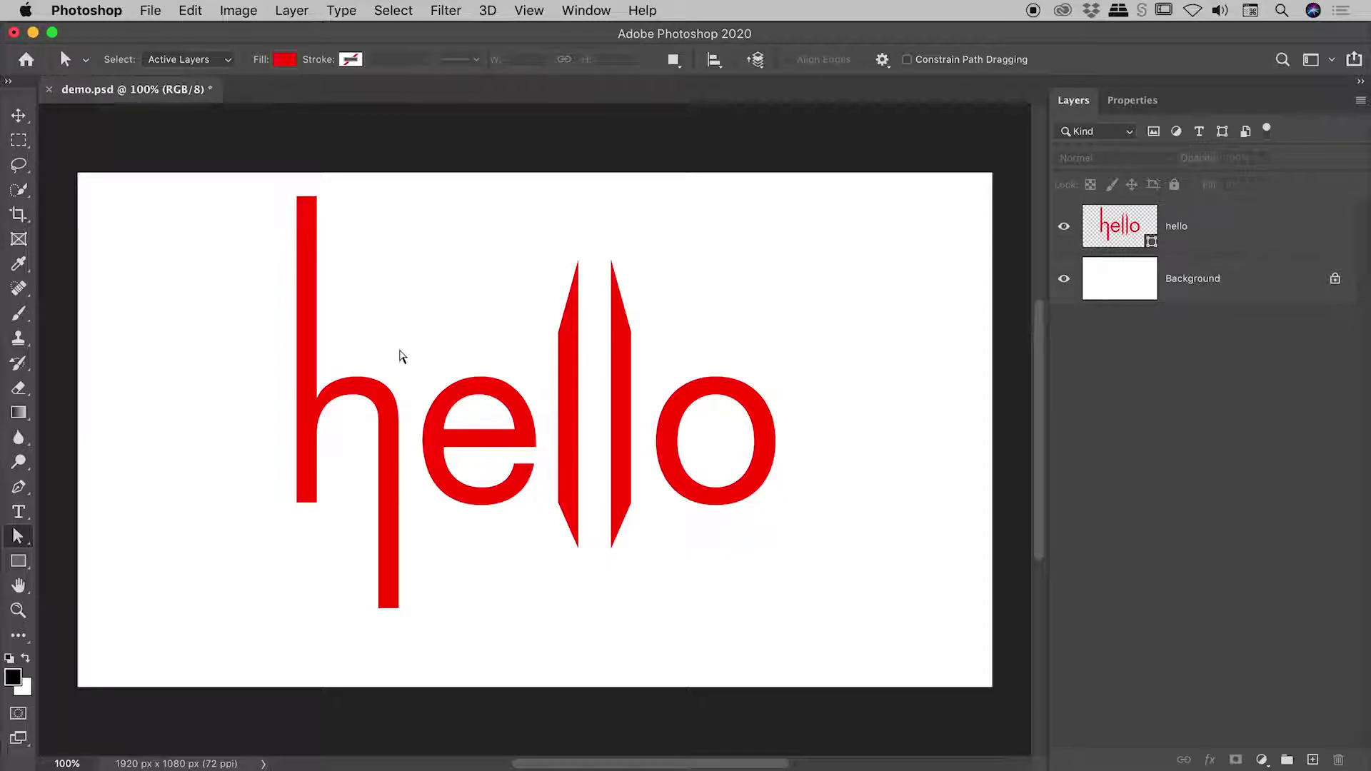
- Switch the path selection Select option from Active Layers to All Layers
{"action": "left_click_drag", "start_coordinate": [404, 333], "coordinate": [546, 543]}
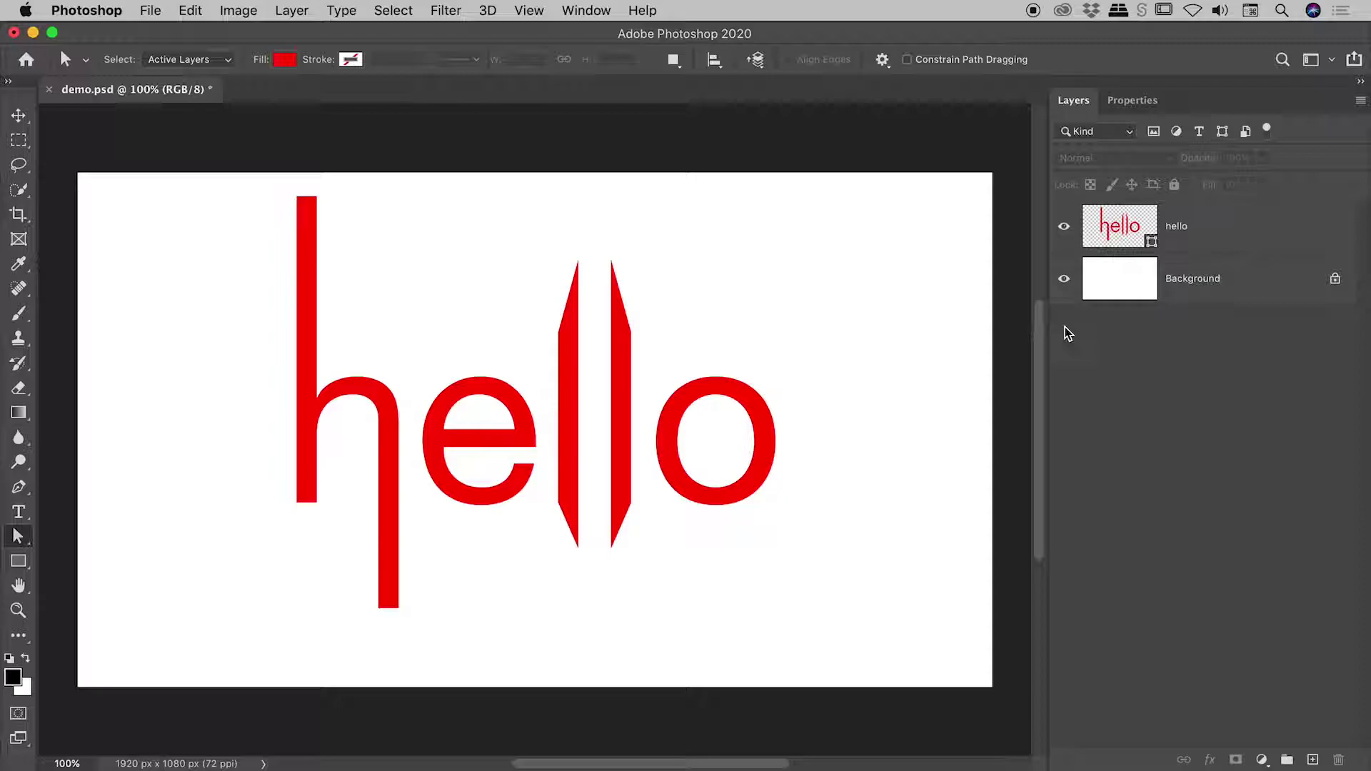
{"action": "left_click", "coordinate": [1162, 226]}
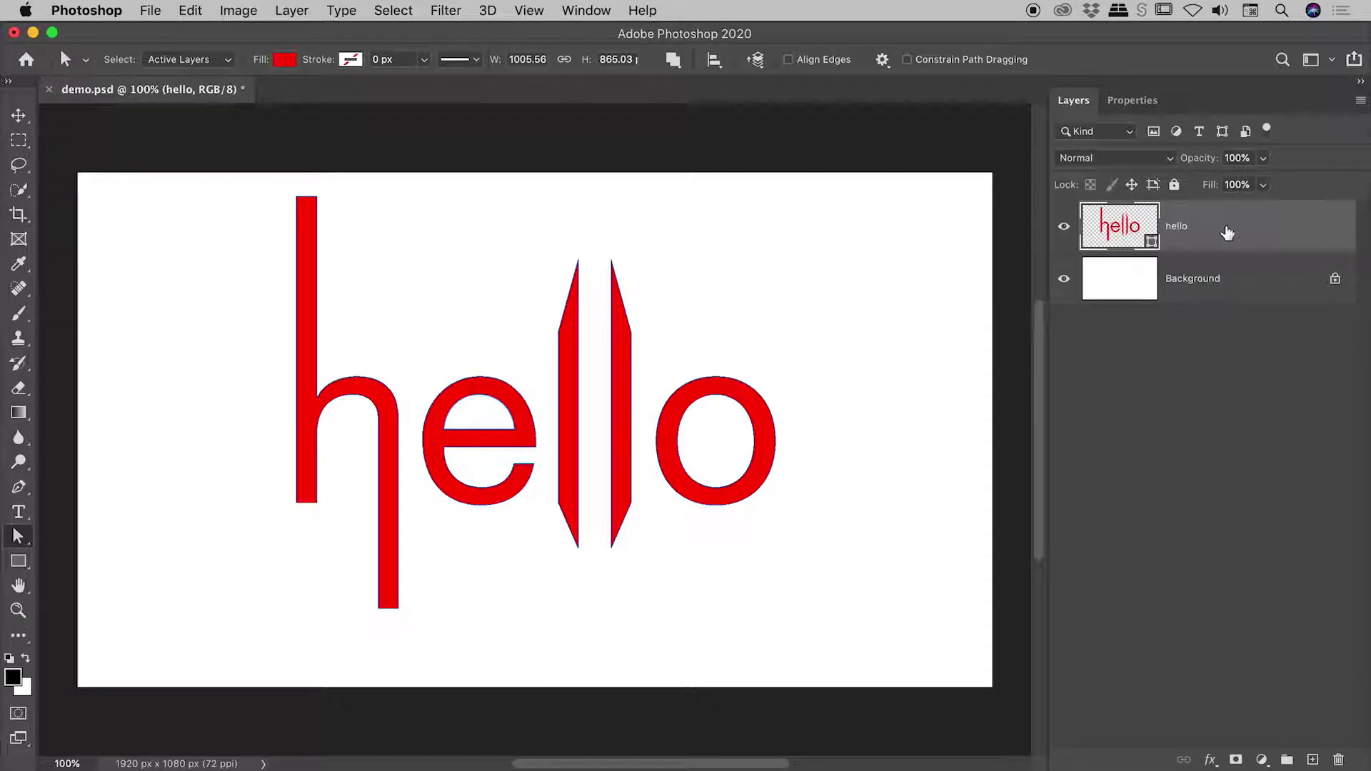
{"action": "left_click", "coordinate": [1154, 361]}
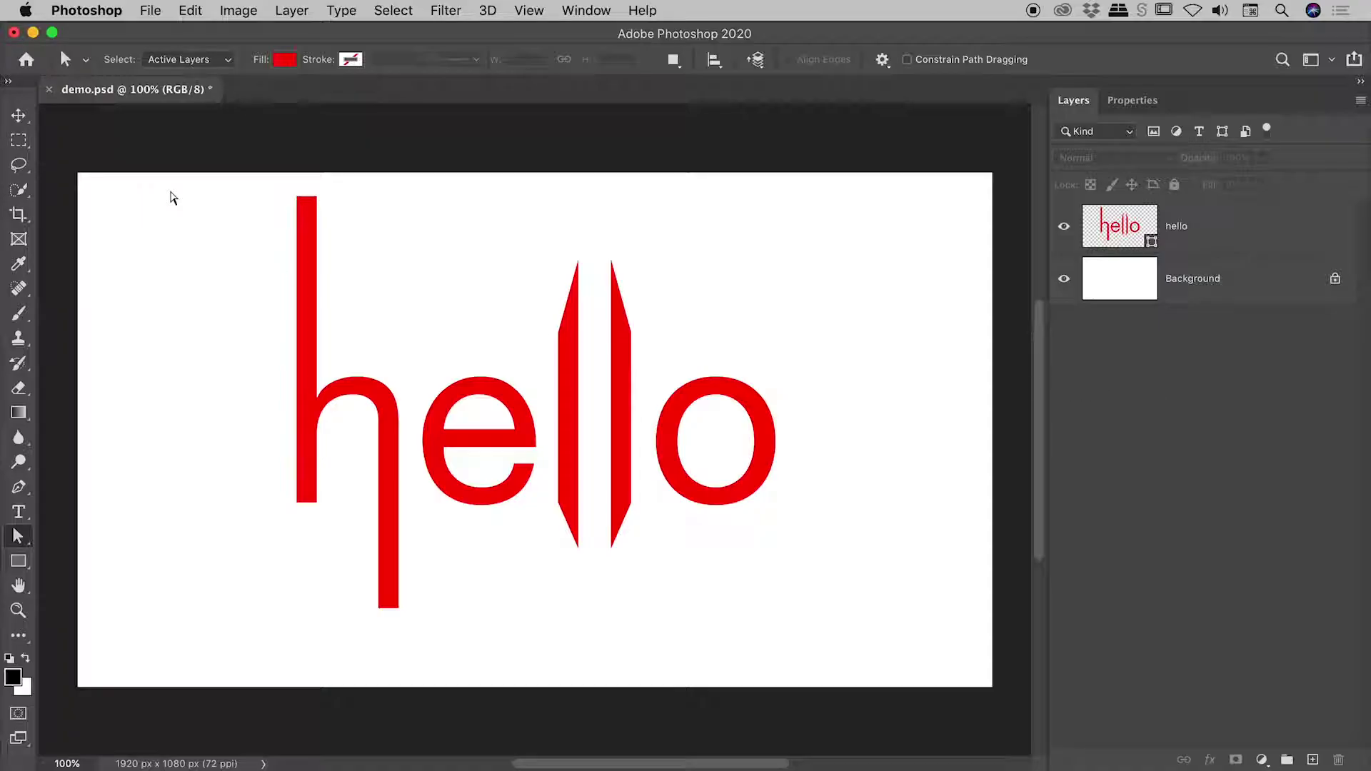
{"action": "left_click", "coordinate": [205, 68]}
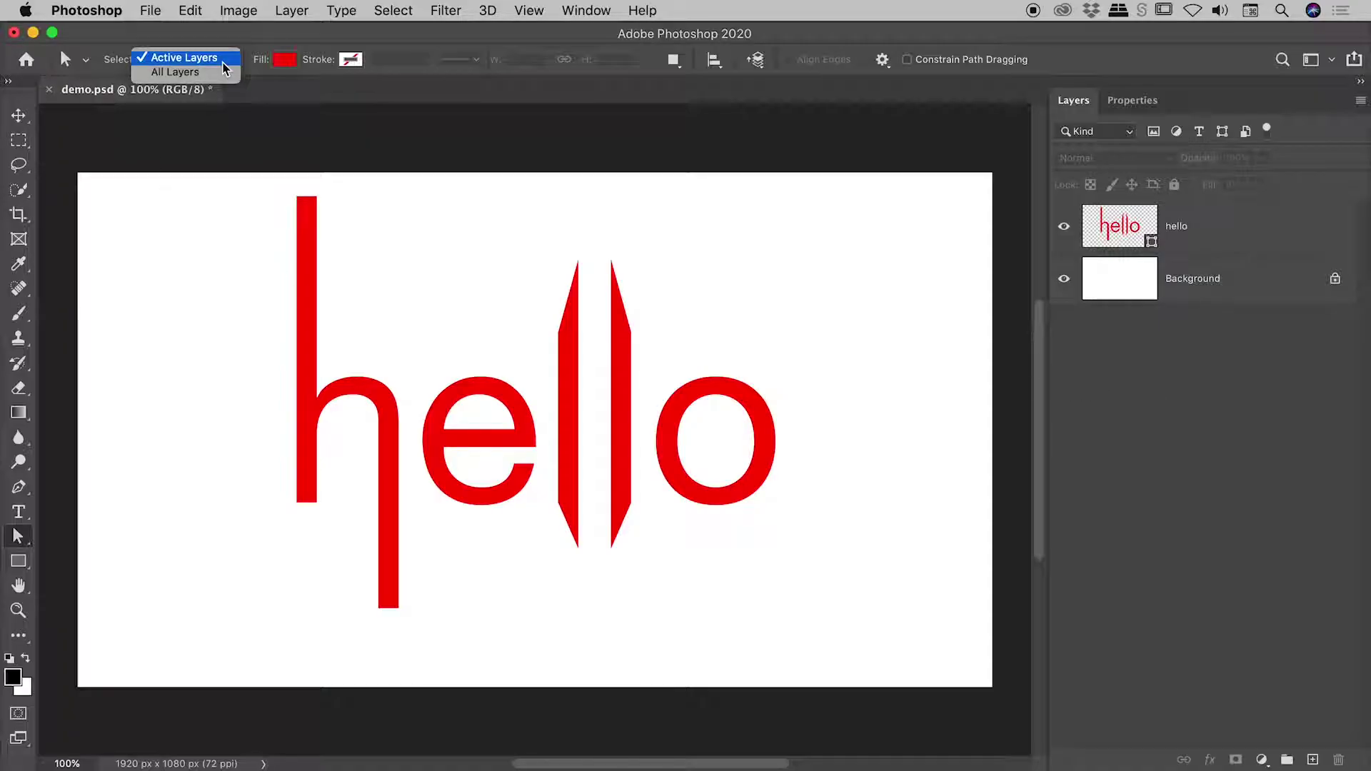
{"action": "left_click", "coordinate": [211, 75]}
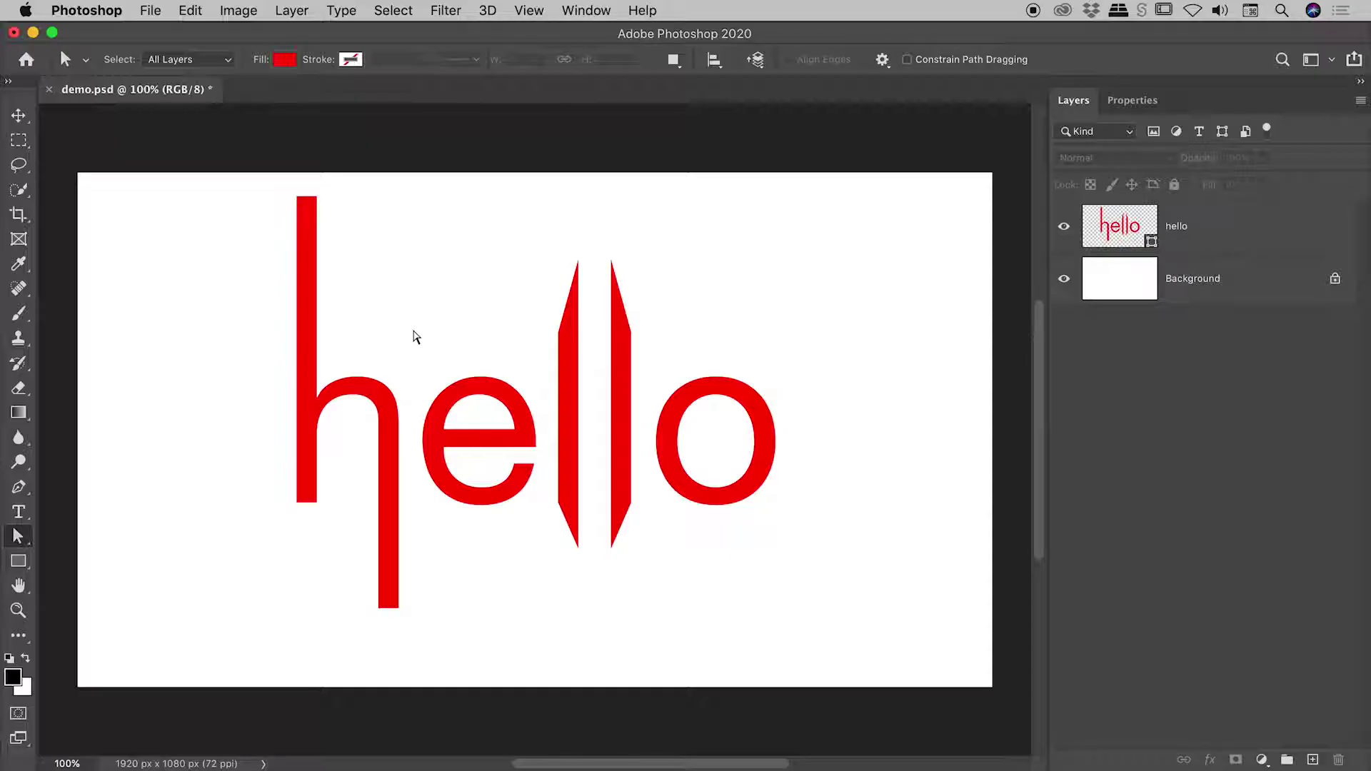
- Switch to the Path Selection Tool and select only the e's outline in the hello shape
{"action": "left_click_drag", "start_coordinate": [413, 331], "coordinate": [554, 559]}
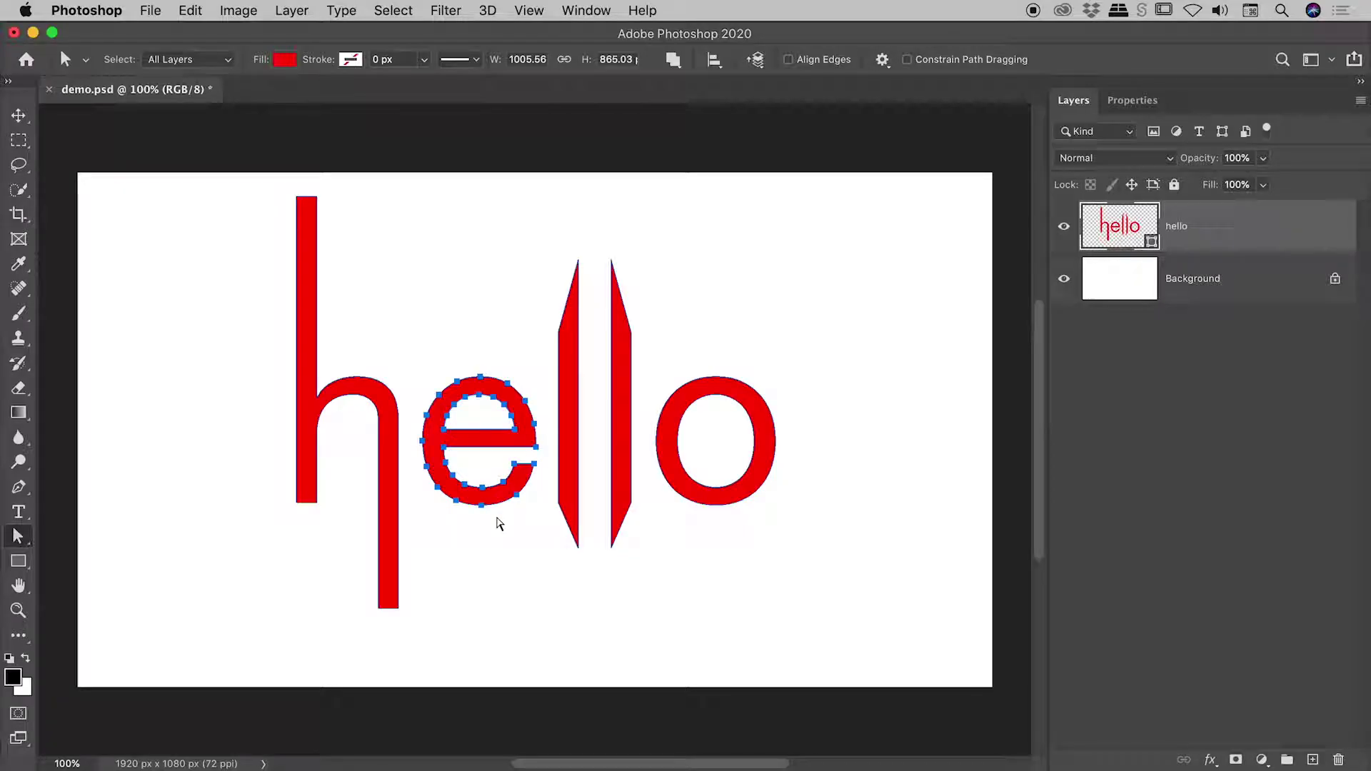
{"action": "left_click_drag", "start_coordinate": [18, 536], "coordinate": [83, 554]}
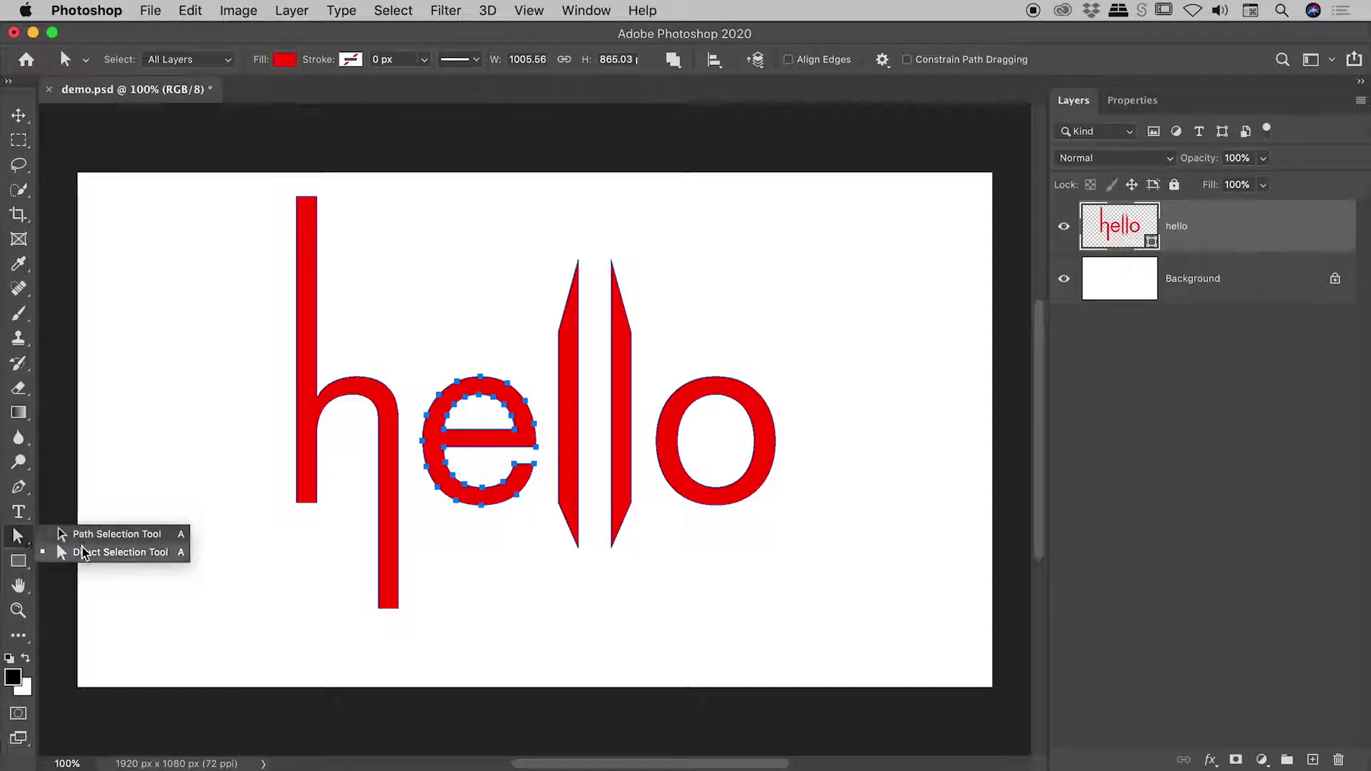
{"action": "left_click", "coordinate": [129, 541]}
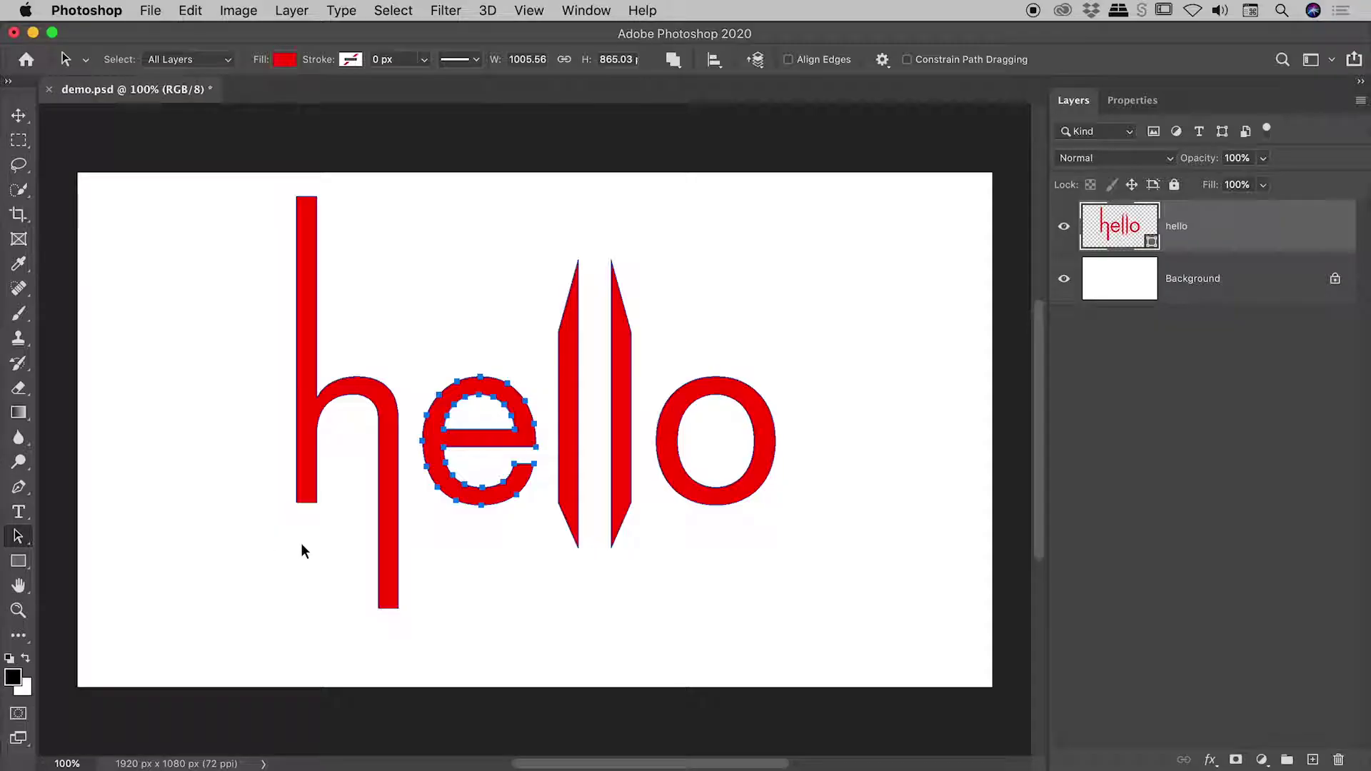
{"action": "left_click", "coordinate": [304, 386]}
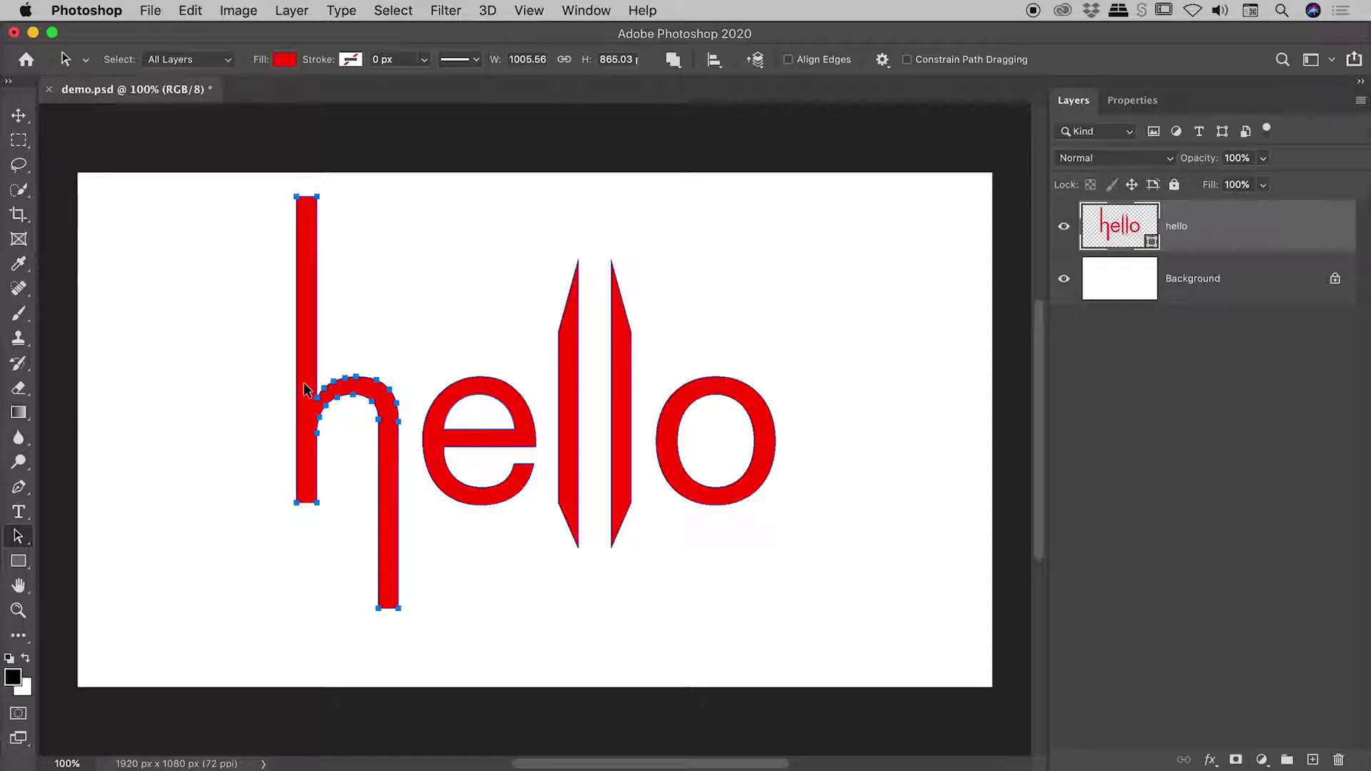
{"action": "left_click", "coordinate": [507, 423]}
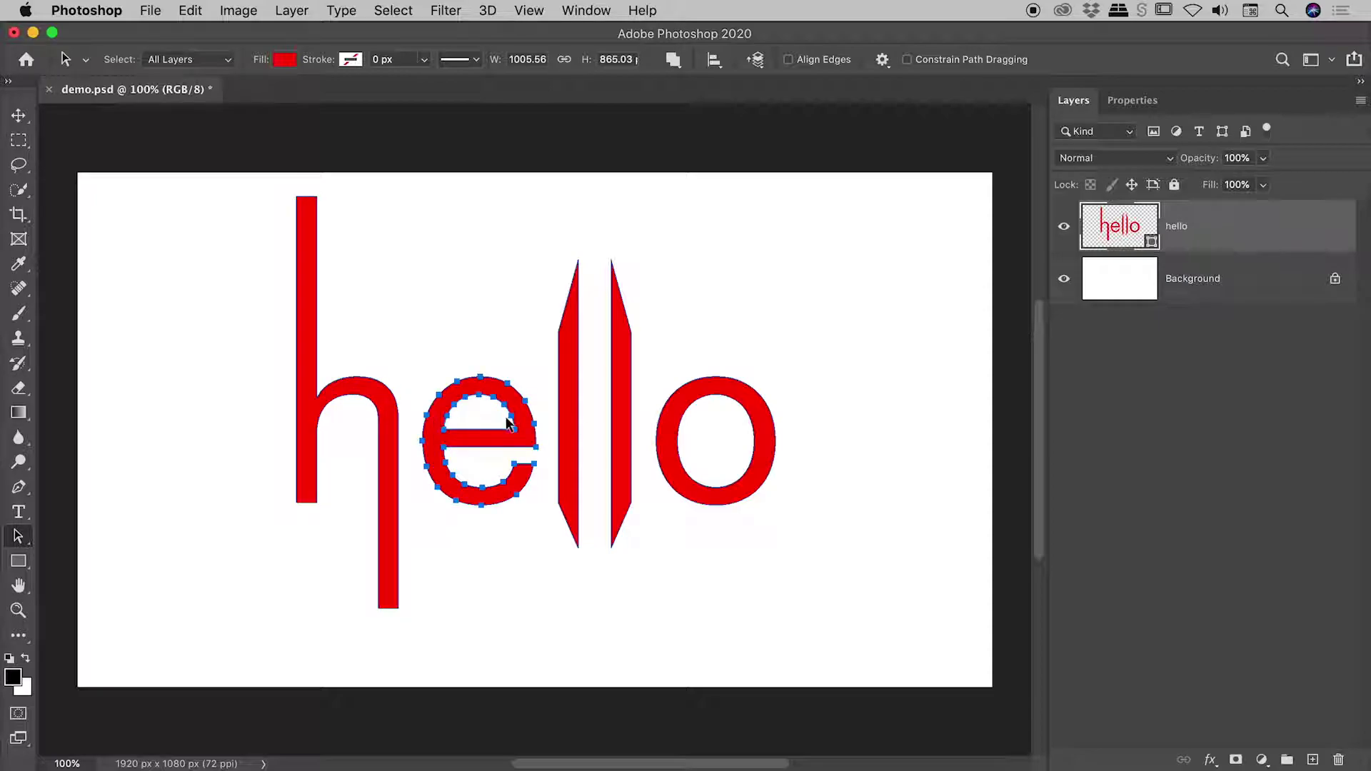
{"action": "left_click", "coordinate": [661, 412]}
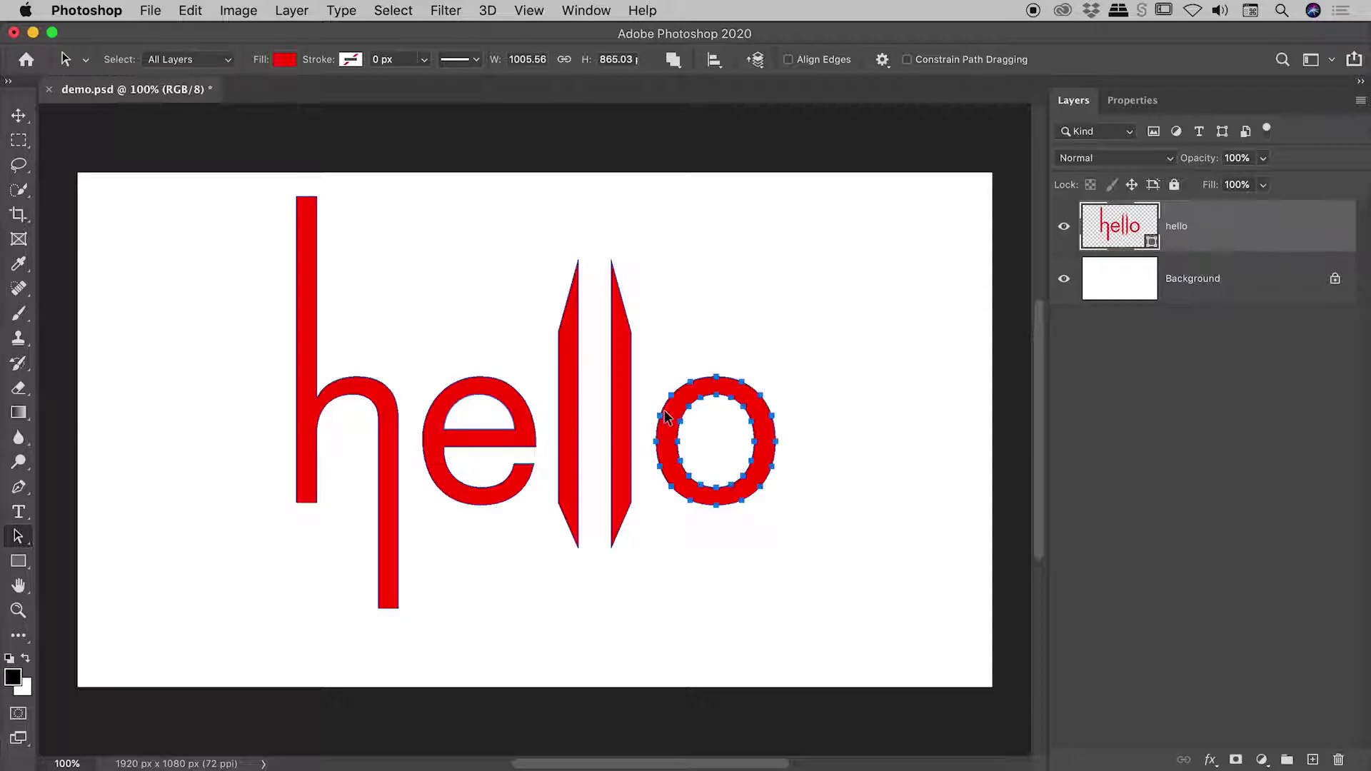
{"action": "left_click", "coordinate": [461, 394]}
- Cut the e into its own layer with Layer > New > Shape Layer Via Cut
{"action": "left_click", "coordinate": [299, 12]}
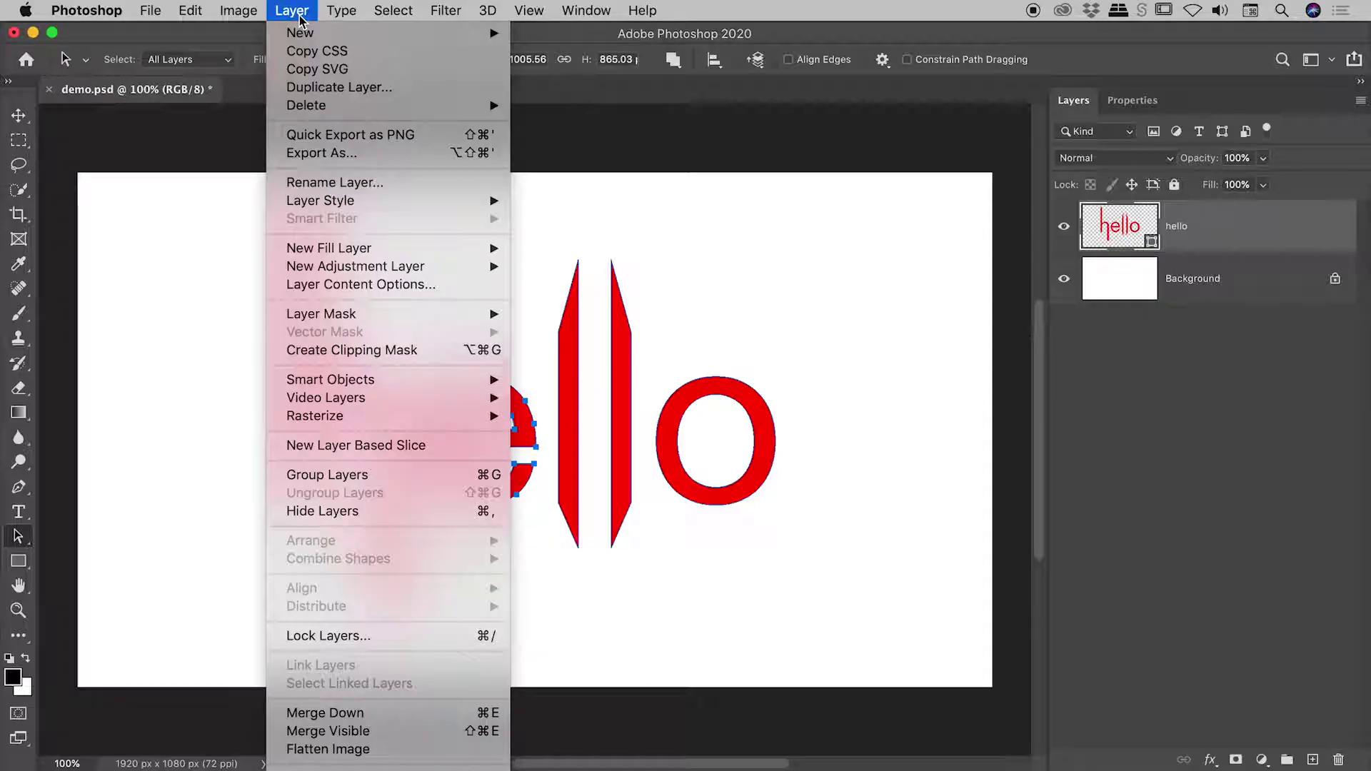
{"action": "mouse_move", "coordinate": [301, 31]}
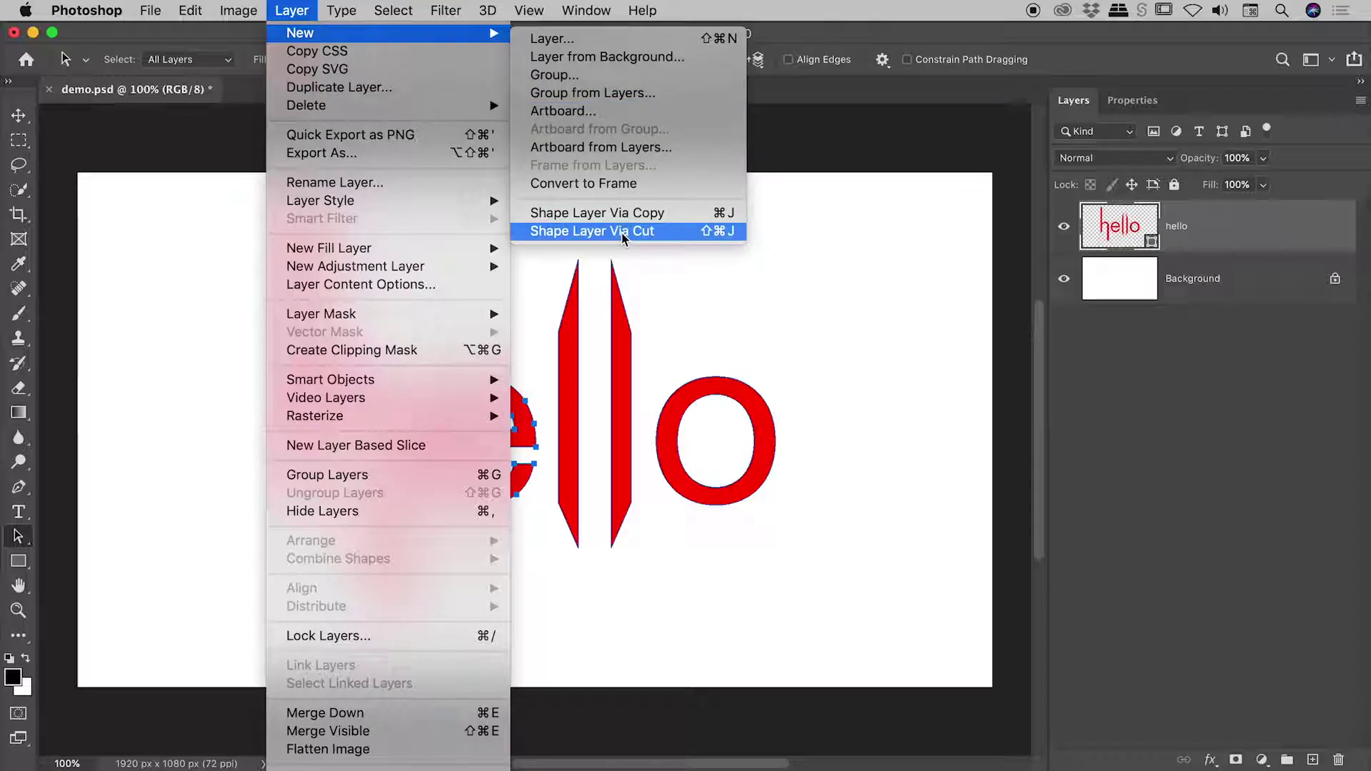
{"action": "left_click", "coordinate": [672, 232]}
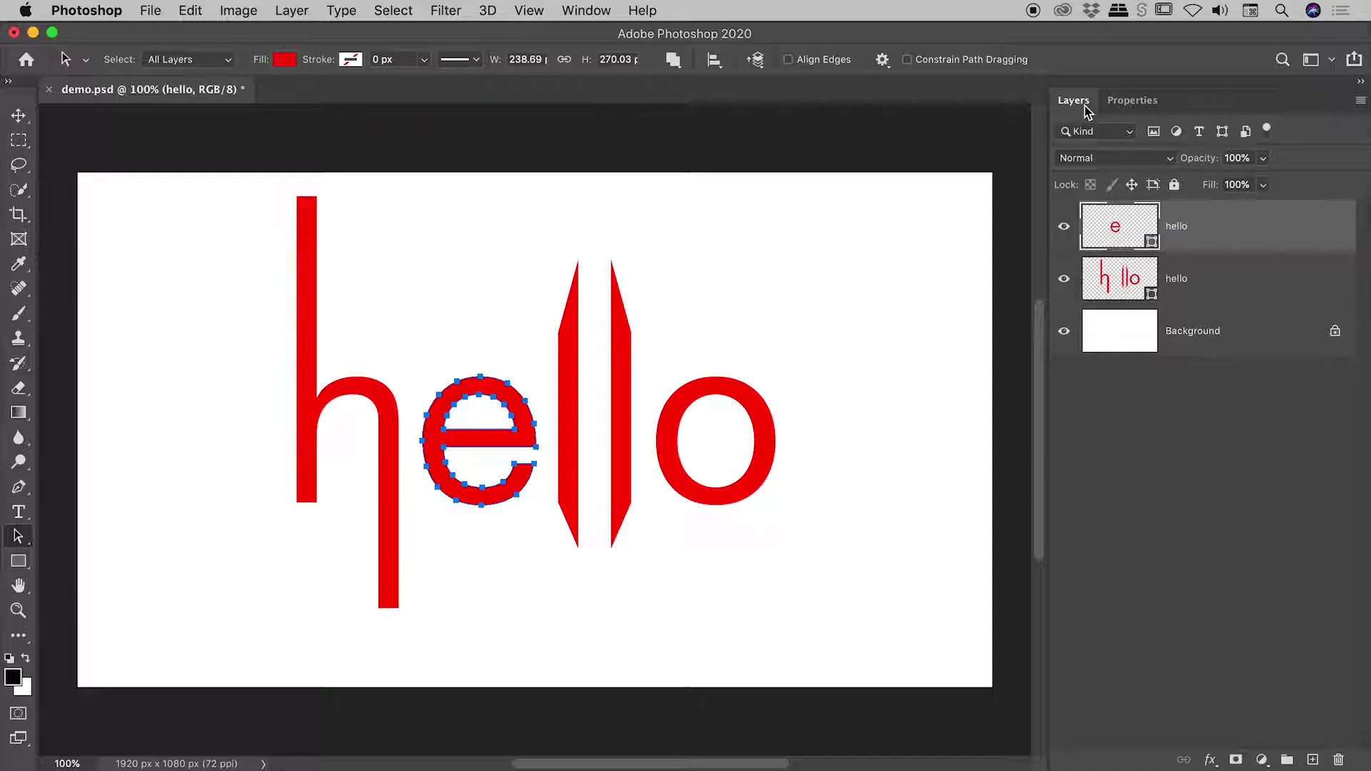
- Toggle the e and h llo layers' visibility to confirm the split
{"action": "left_click_drag", "start_coordinate": [1064, 226], "coordinate": [1071, 291]}
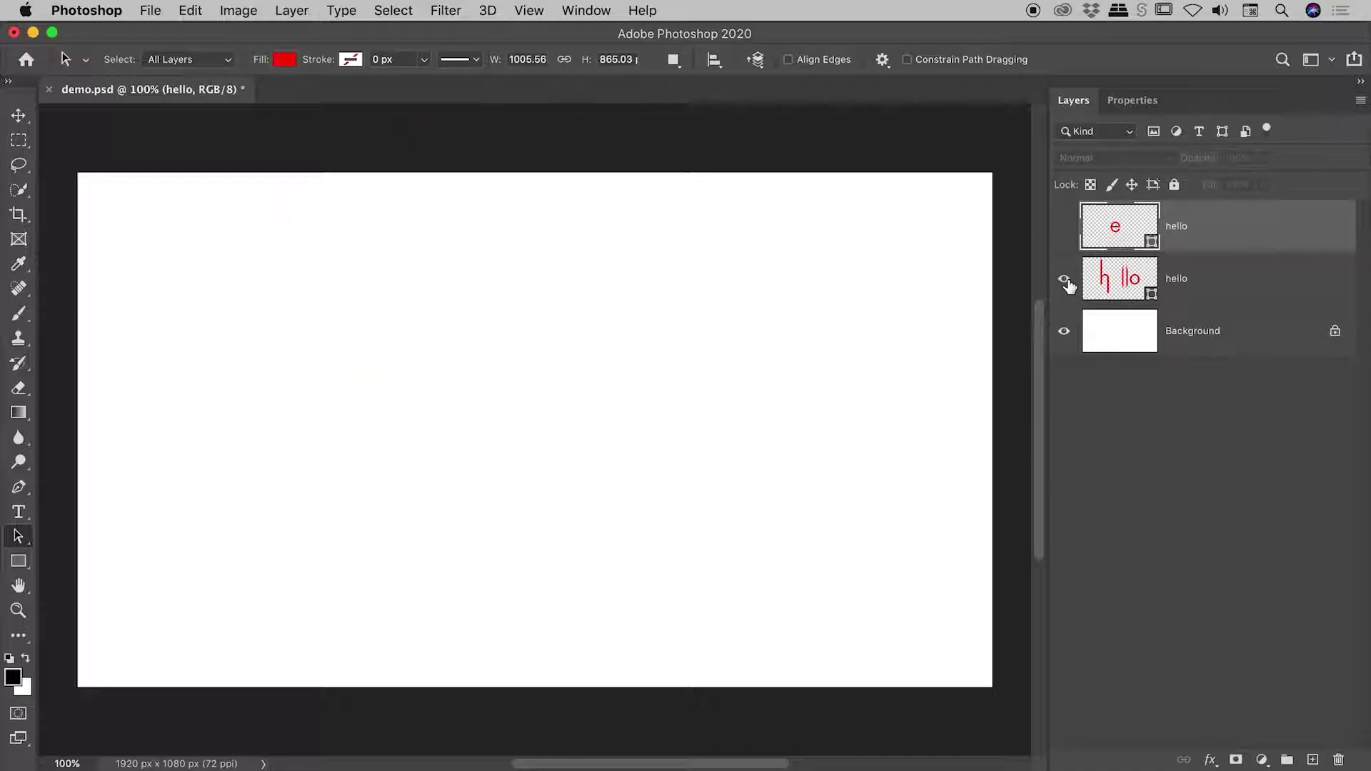
{"action": "left_click", "coordinate": [1065, 281]}
{"action": "left_click", "coordinate": [1177, 288]}
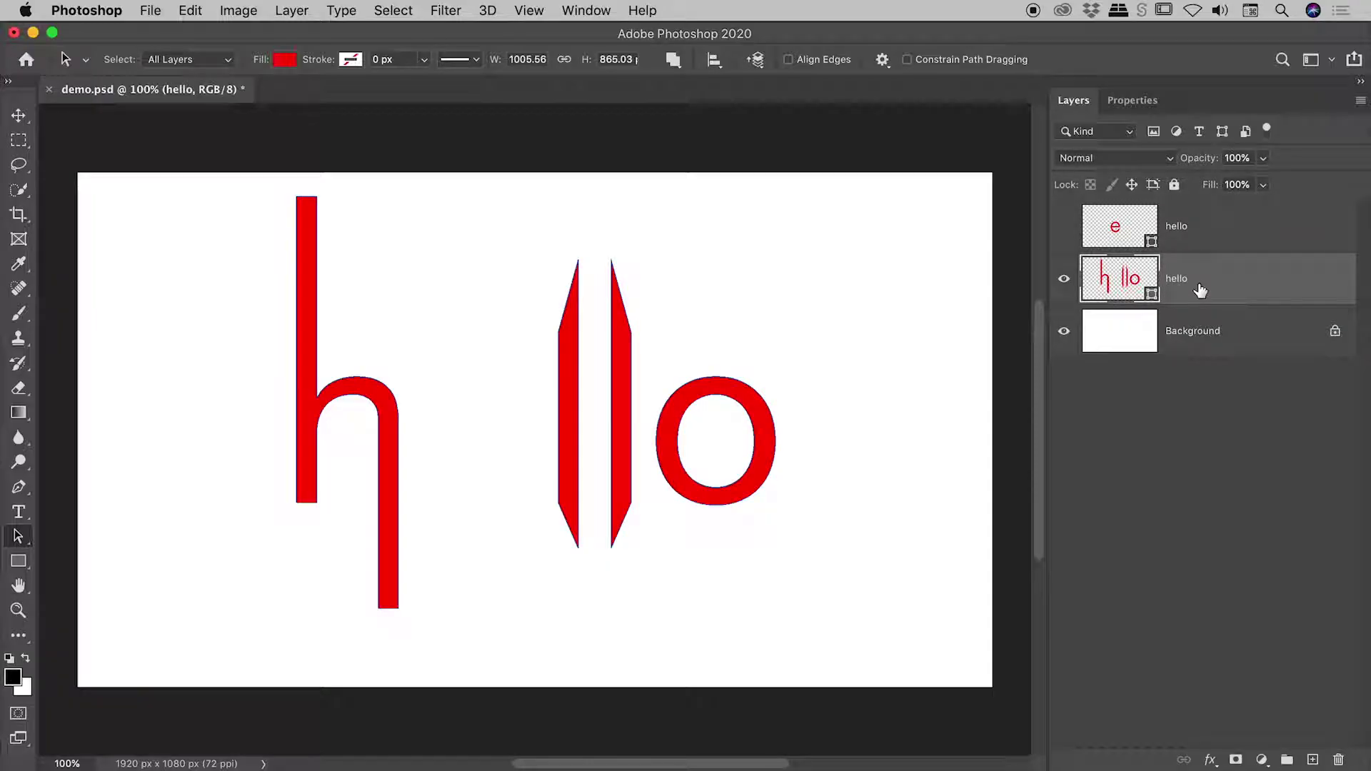
{"action": "left_click", "coordinate": [1066, 228]}
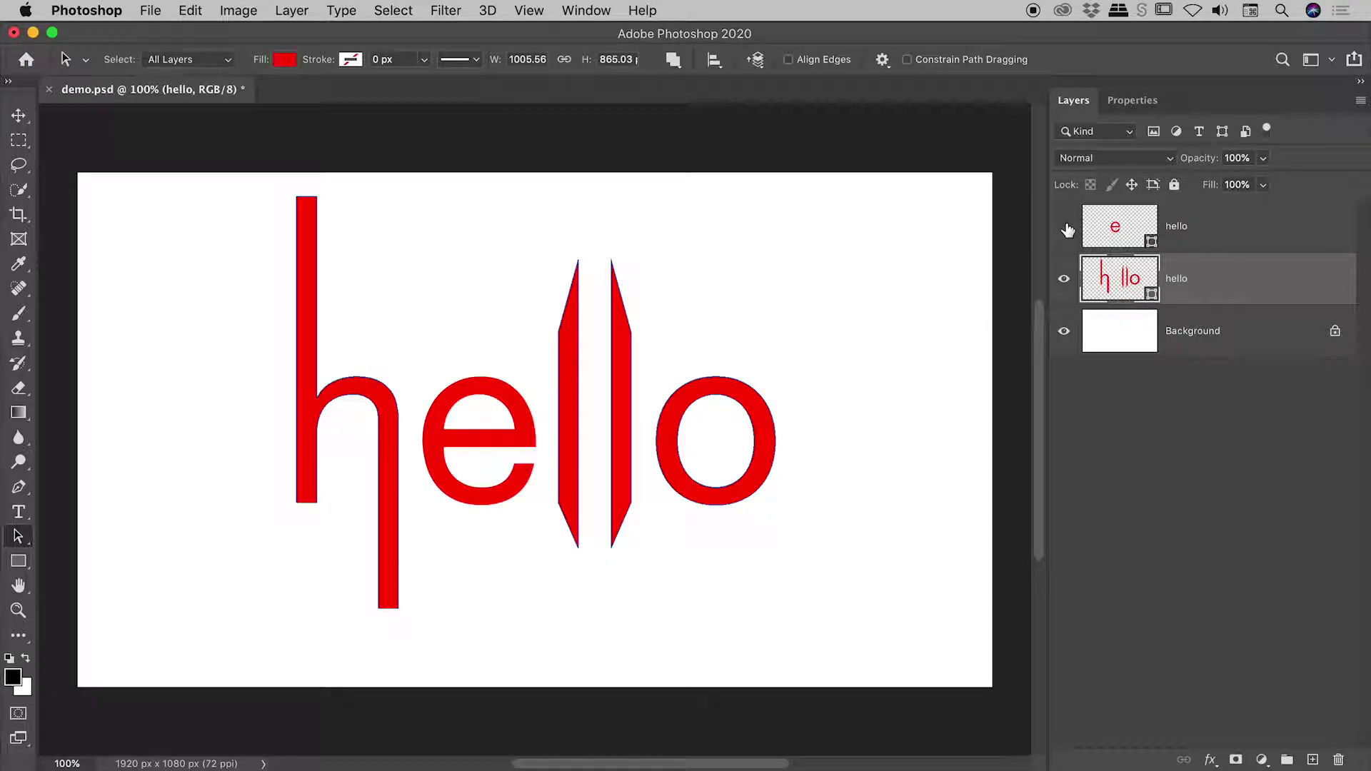
{"action": "left_click", "coordinate": [1066, 228]}
{"action": "left_click", "coordinate": [1066, 228]}
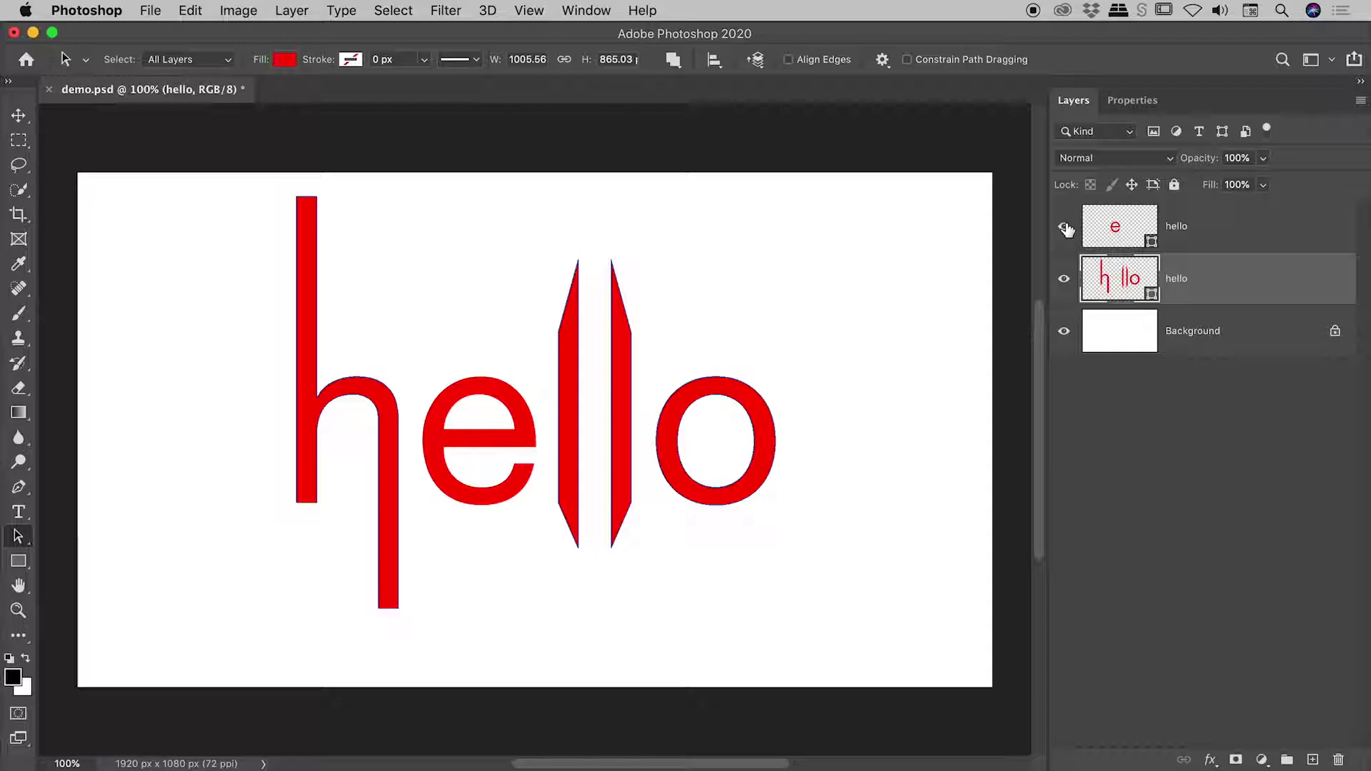
- Change the e layer's fill to blue (172bc7) in the Color Picker
{"action": "double_click", "coordinate": [1120, 229]}
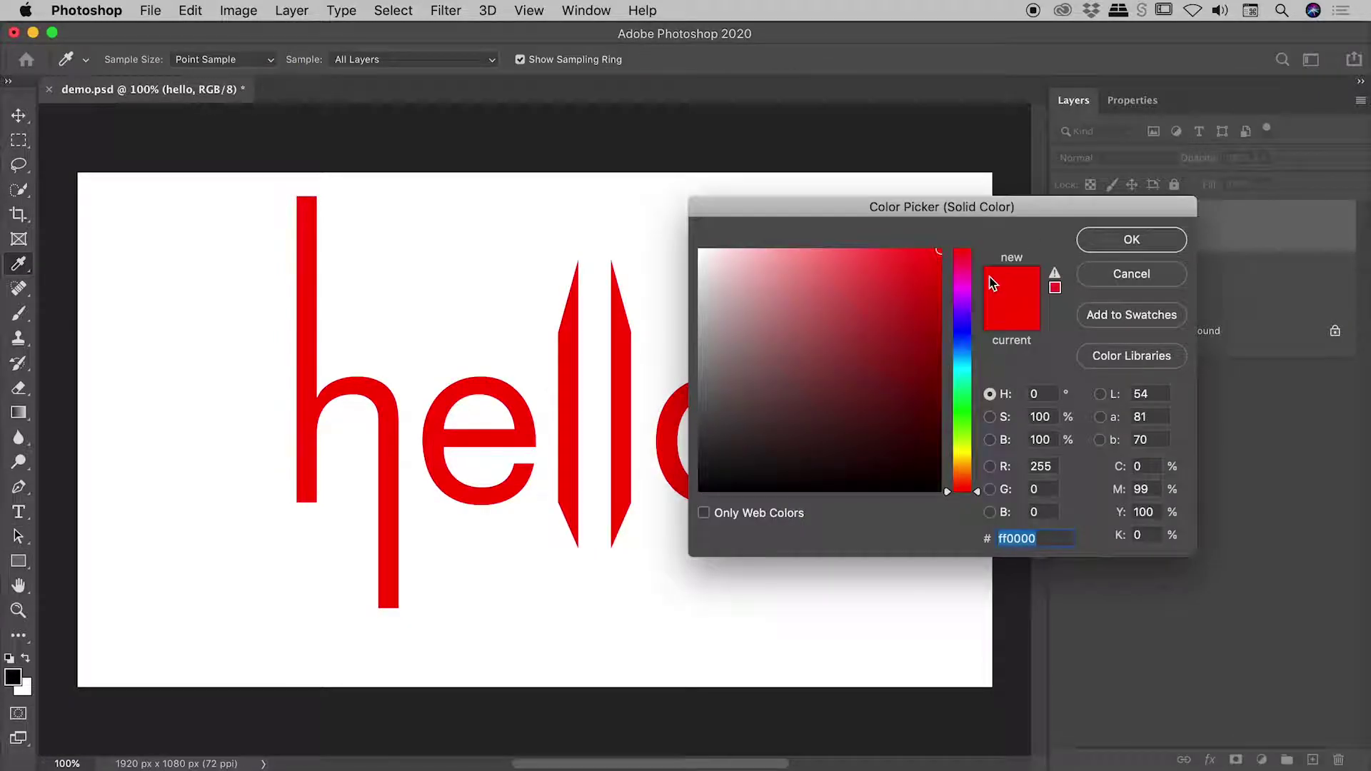
{"action": "left_click", "coordinate": [961, 334]}
{"action": "left_click_drag", "start_coordinate": [906, 318], "coordinate": [913, 303]}
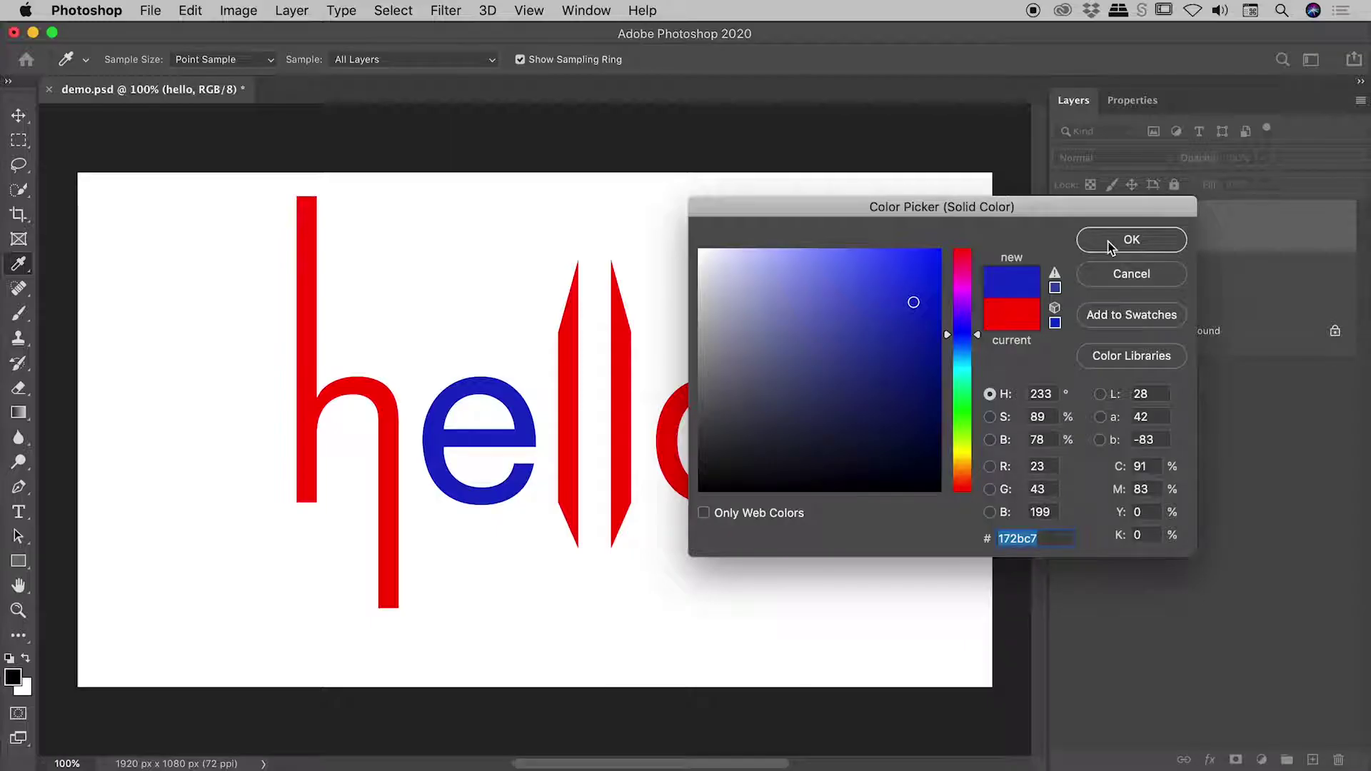
{"action": "left_click", "coordinate": [1109, 246]}
{"action": "left_click", "coordinate": [1147, 411]}
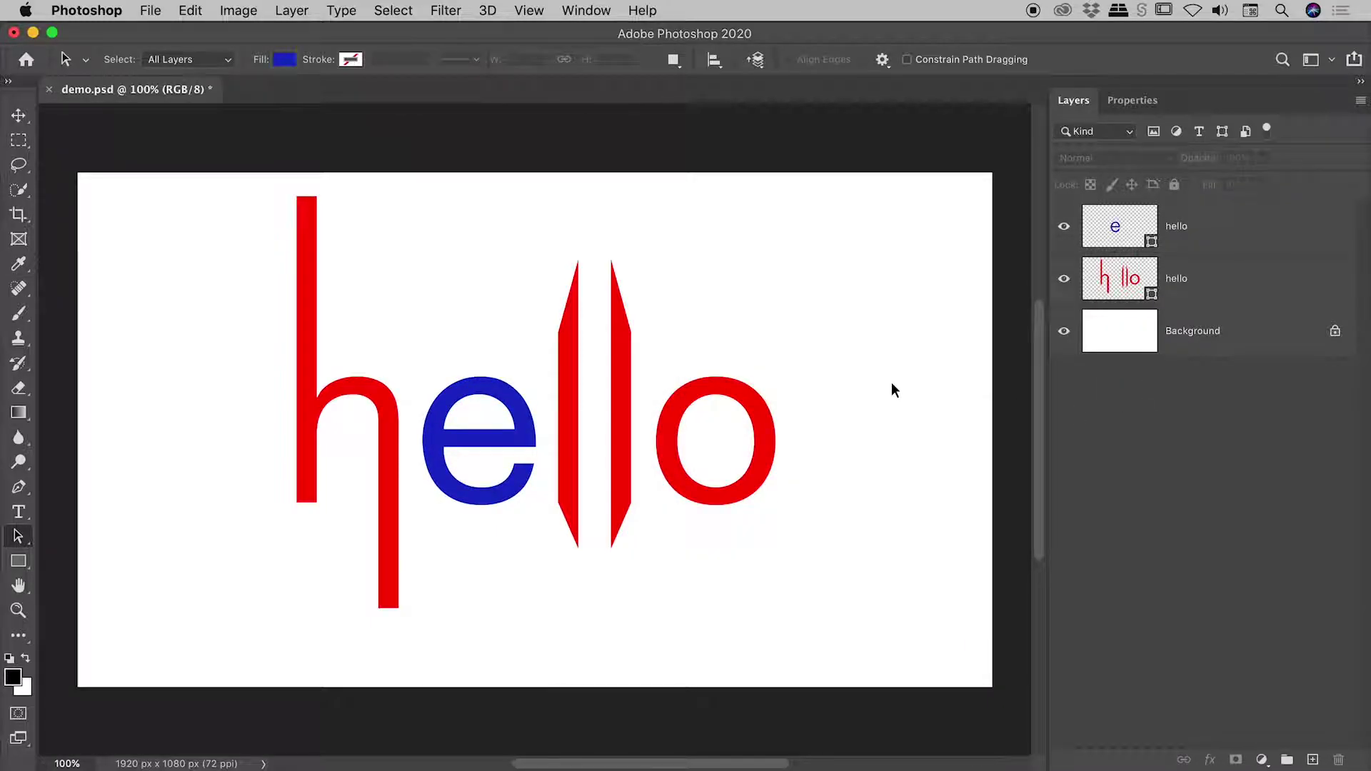